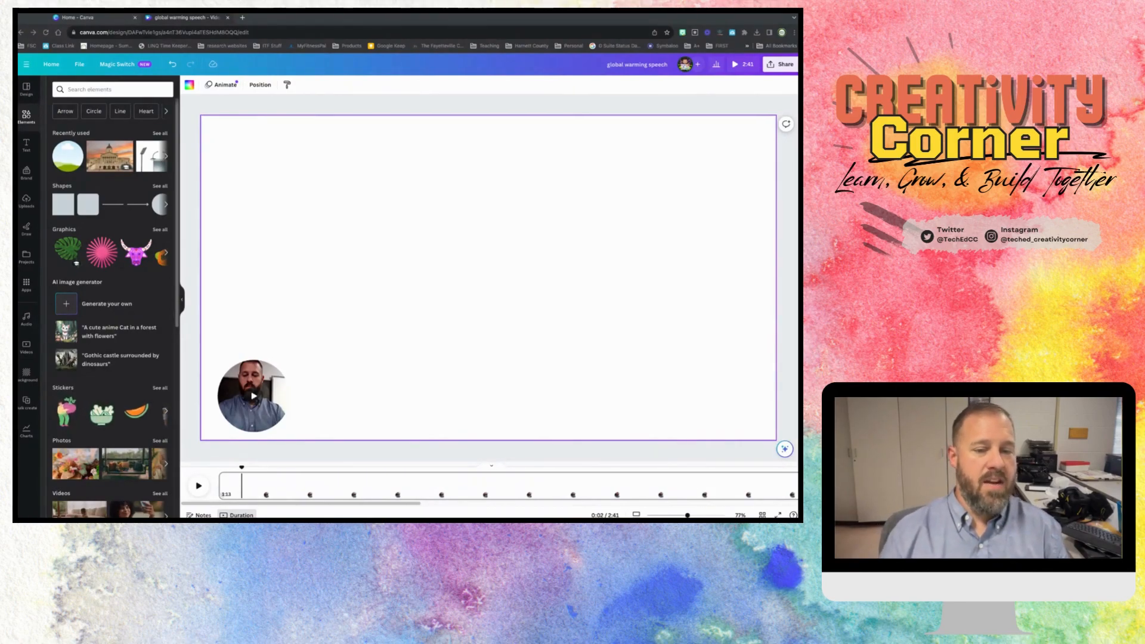
- Detach the speaker video from its circular frame and delete the empty frame
key(Escape)
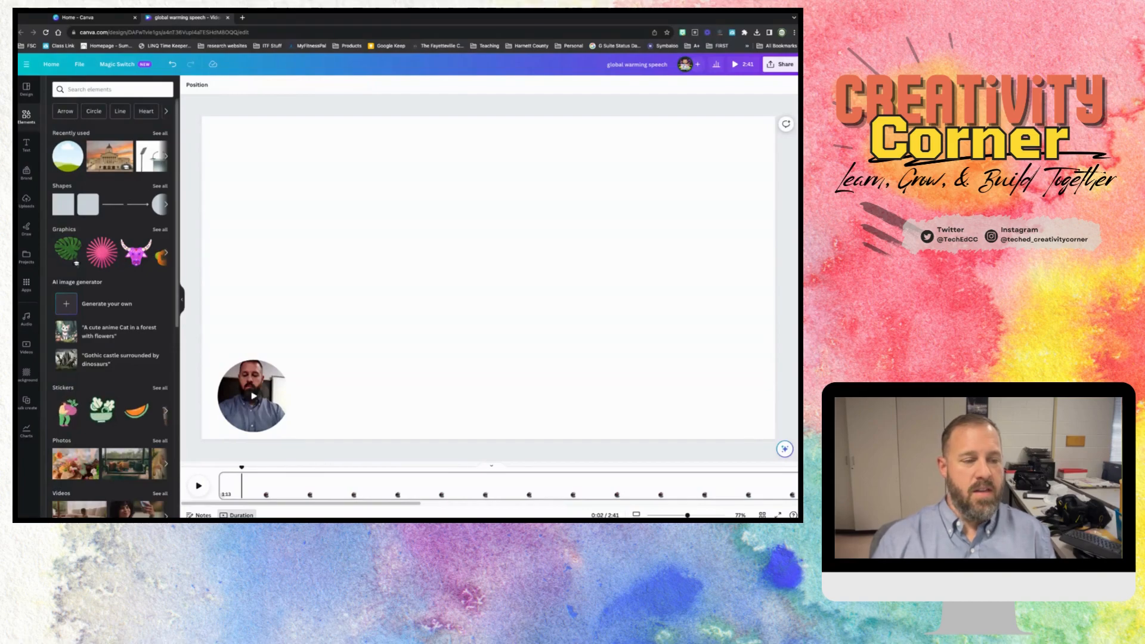
click(255, 379)
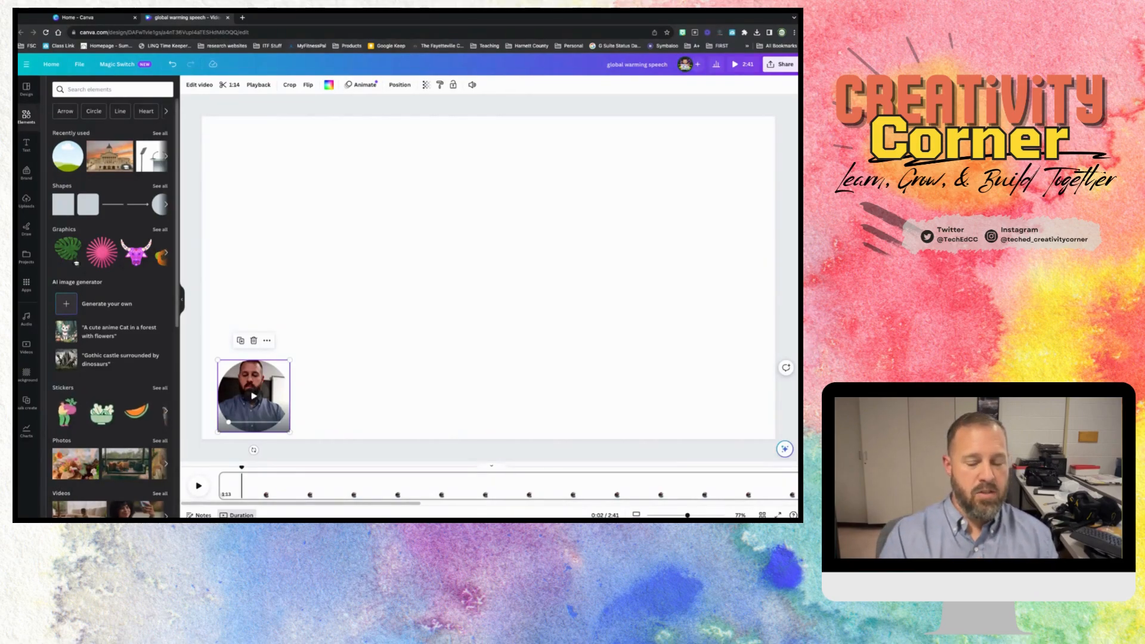
click(324, 373)
click(262, 385)
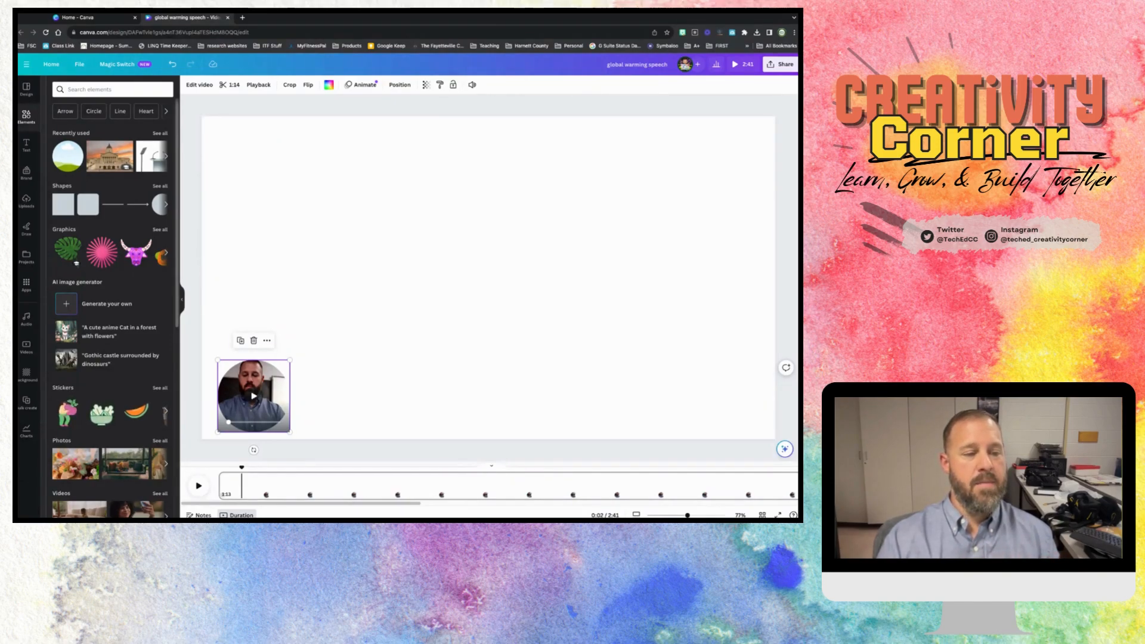
right_click(262, 412)
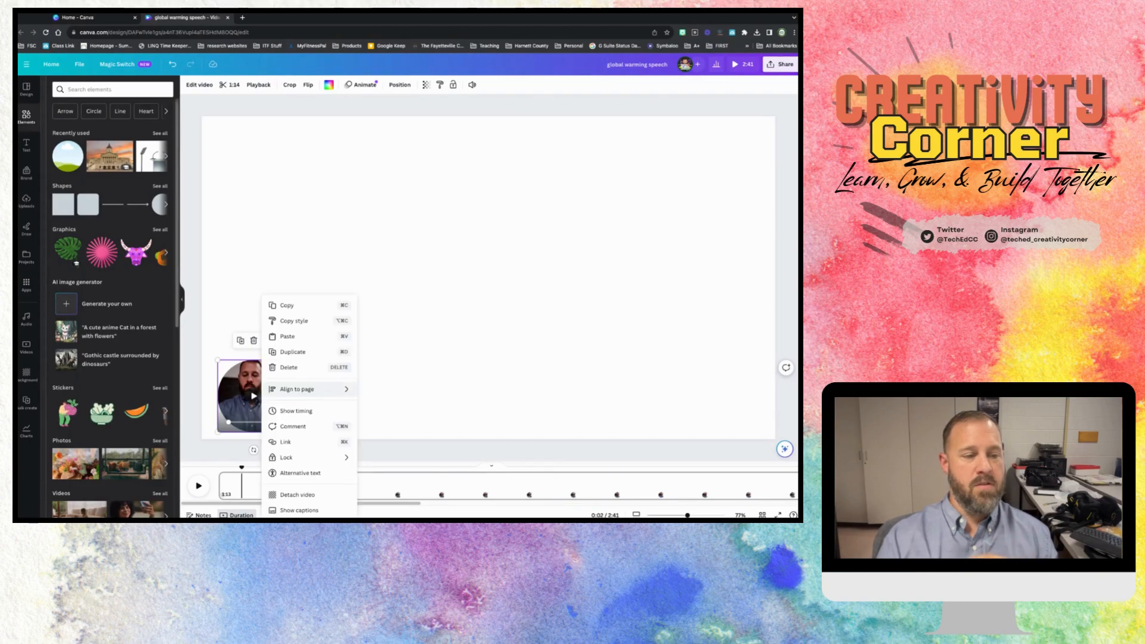
click(297, 494)
click(249, 388)
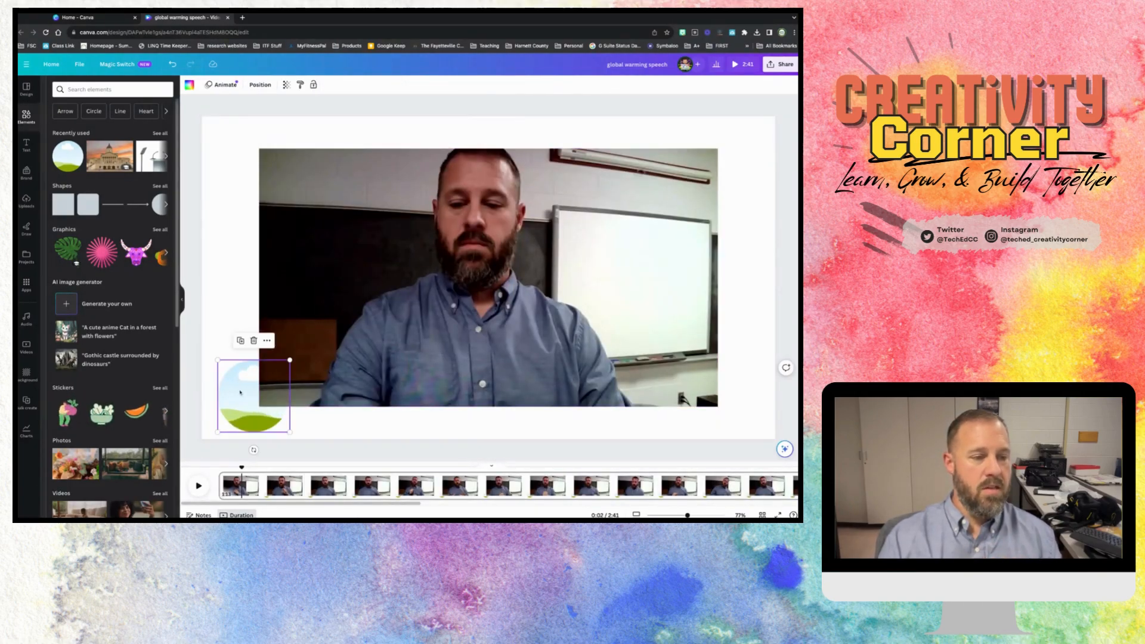
key(Delete)
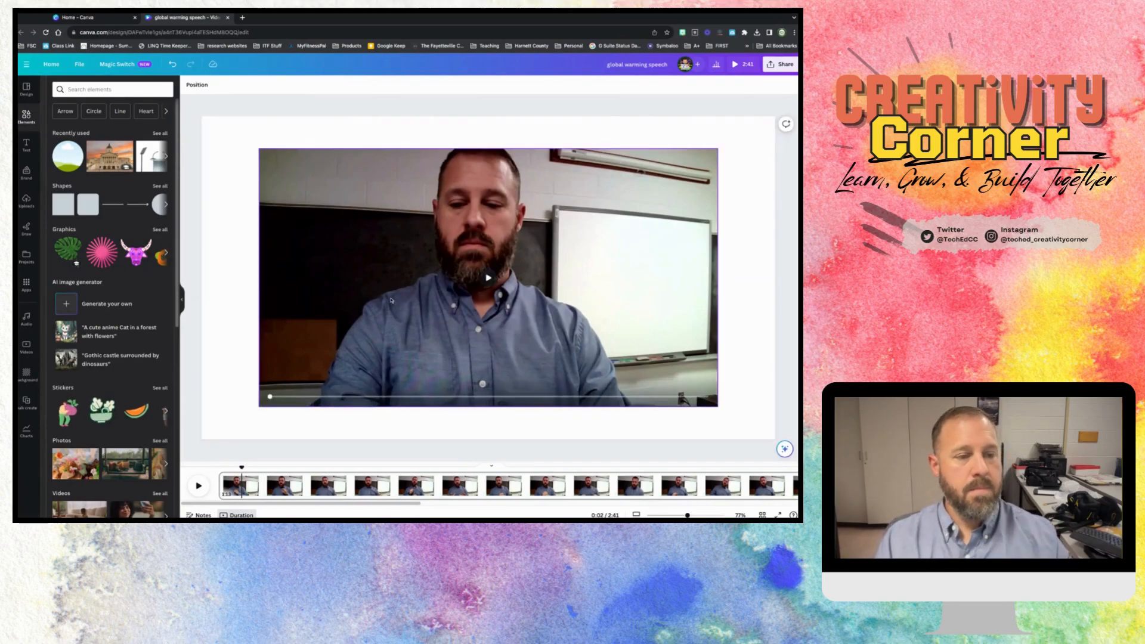
- Remove the background of the detached speaker video with Background Remover
click(336, 222)
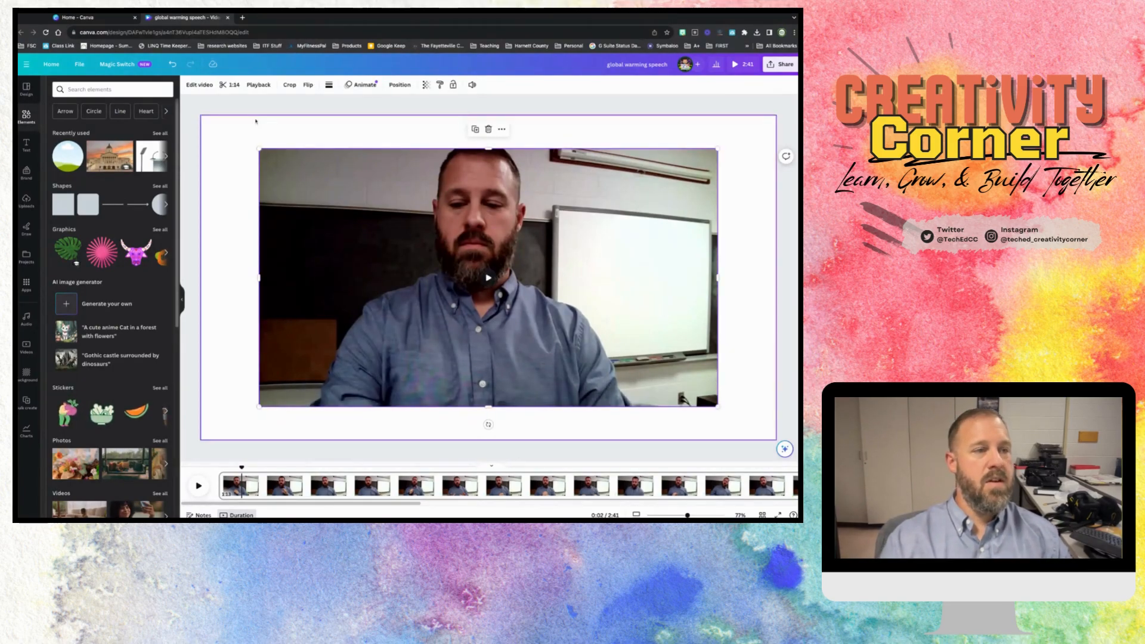
click(201, 86)
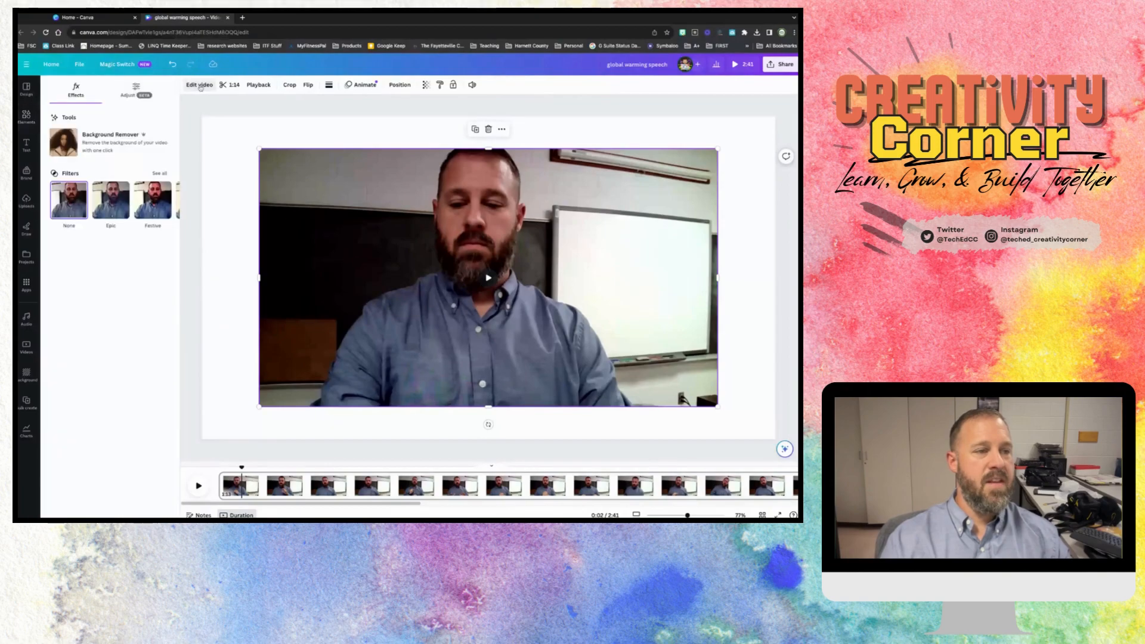
click(108, 147)
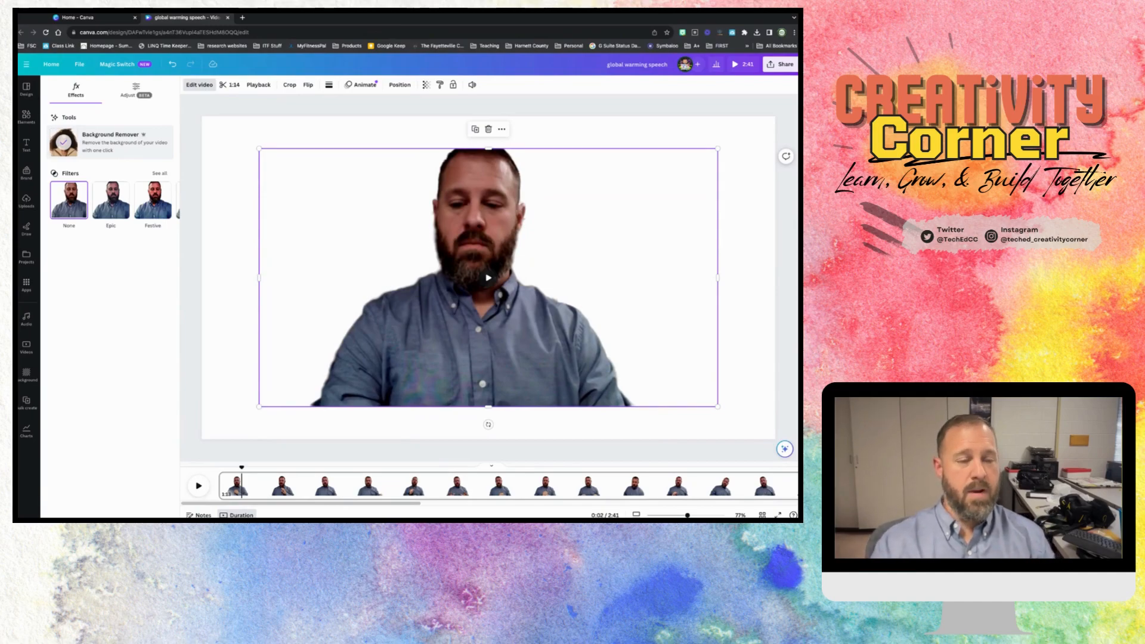
- Shrink the speaker video to about a third of the page width, previewing its playback, and move it near the page centre
drag(259, 149, 441, 251)
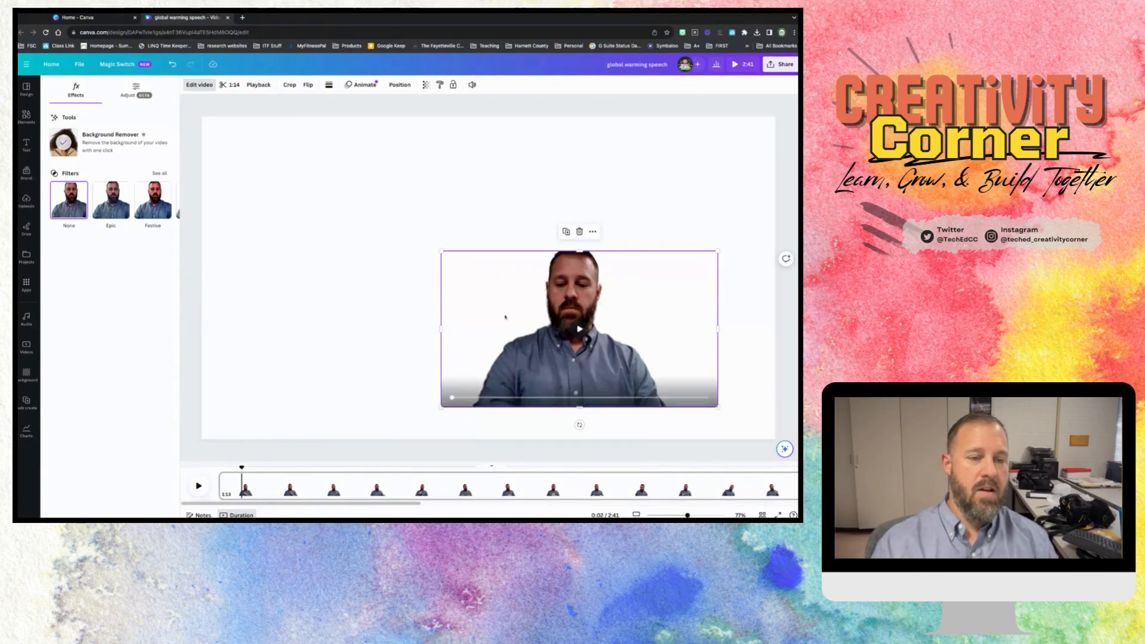
click(579, 329)
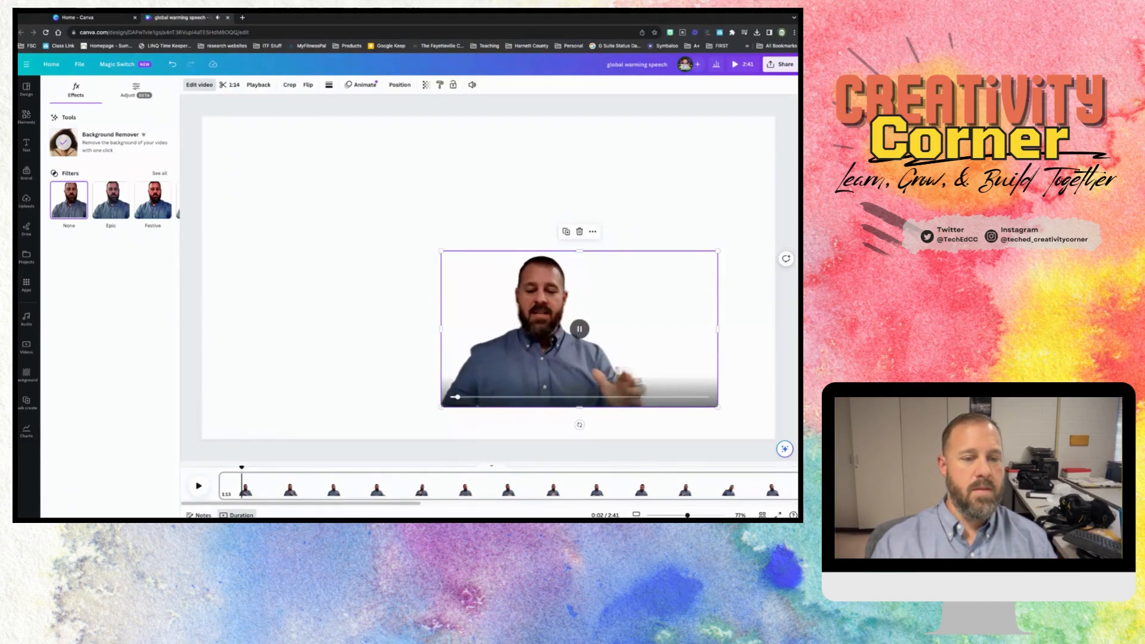
click(578, 332)
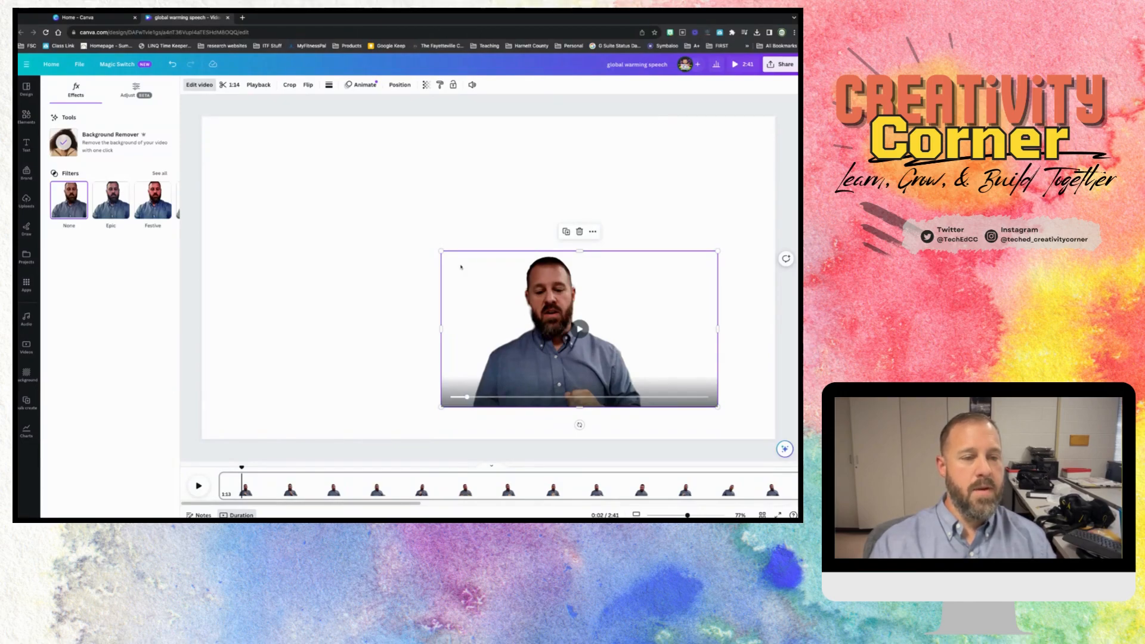
drag(440, 251, 518, 291)
drag(648, 399, 543, 341)
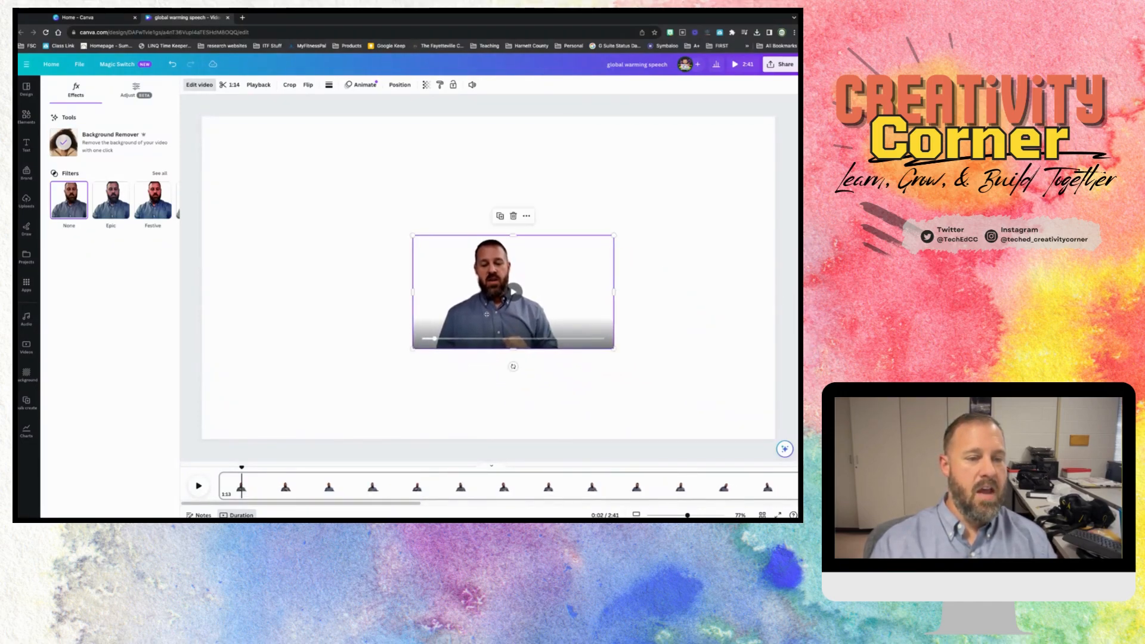
click(352, 258)
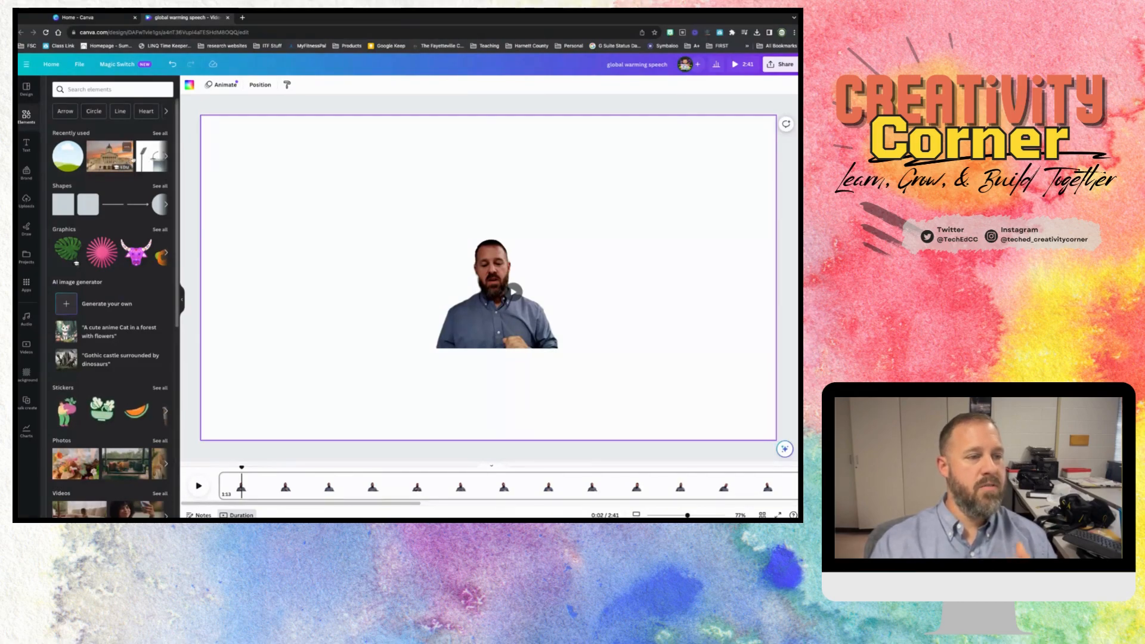
- Add the recently used podium image with its background removed and place it in front of the speaker at the page's lower edge
click(146, 160)
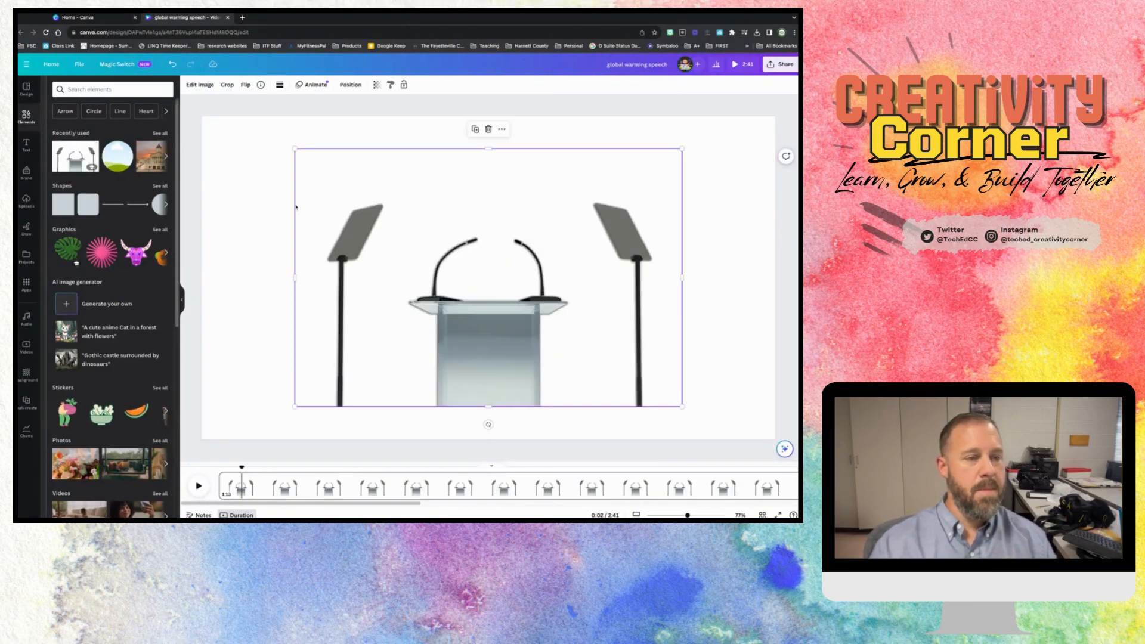
click(199, 84)
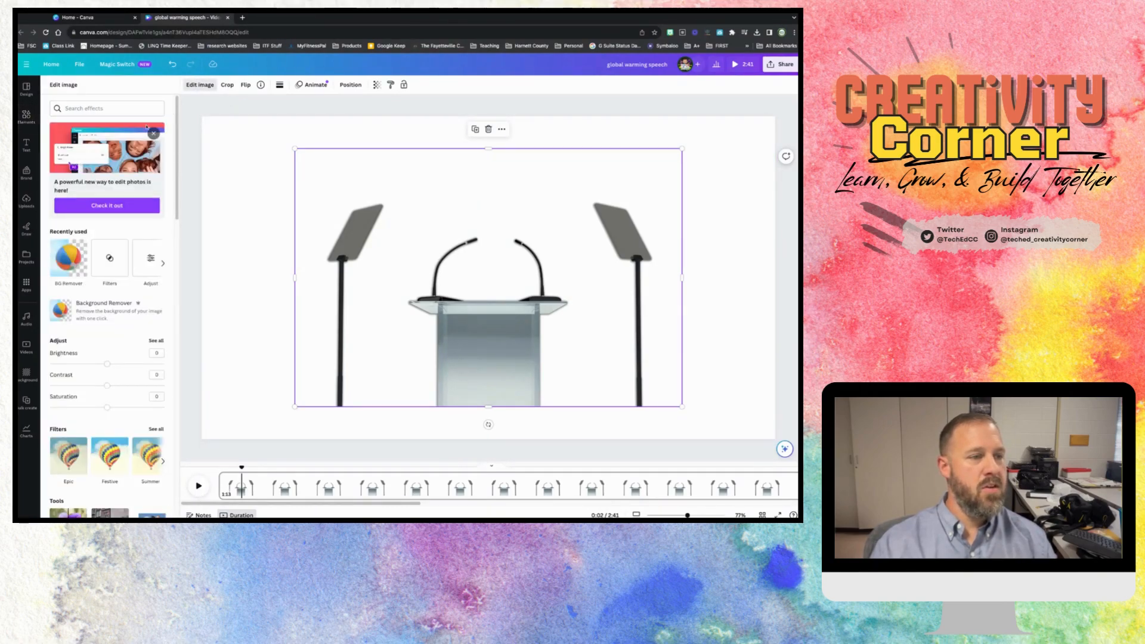
click(69, 259)
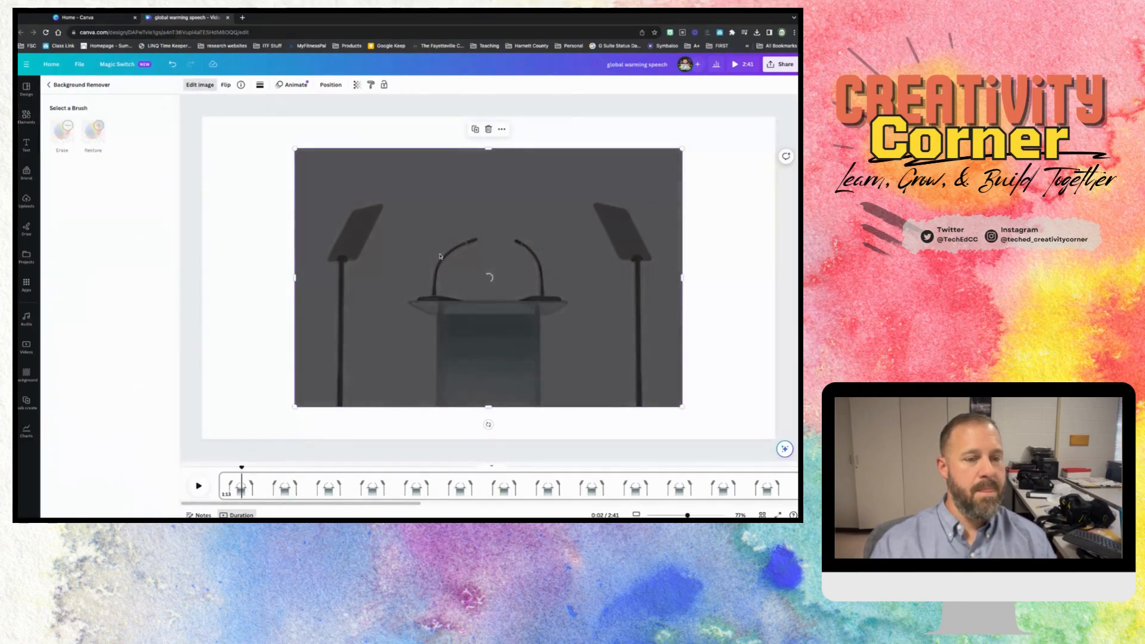
drag(441, 256, 481, 346)
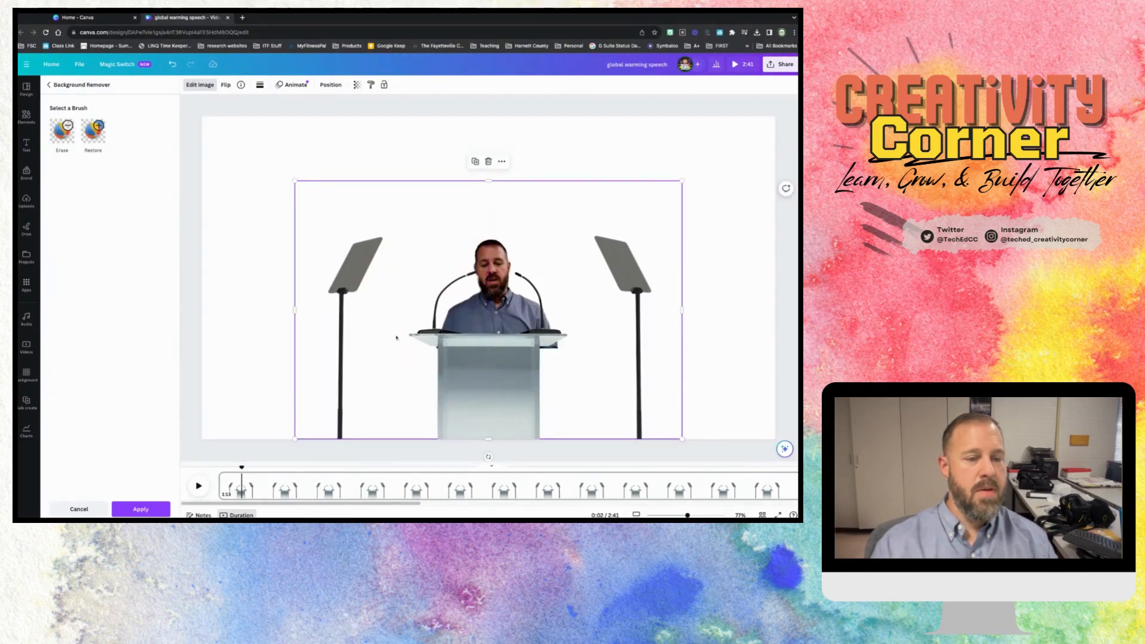
click(148, 508)
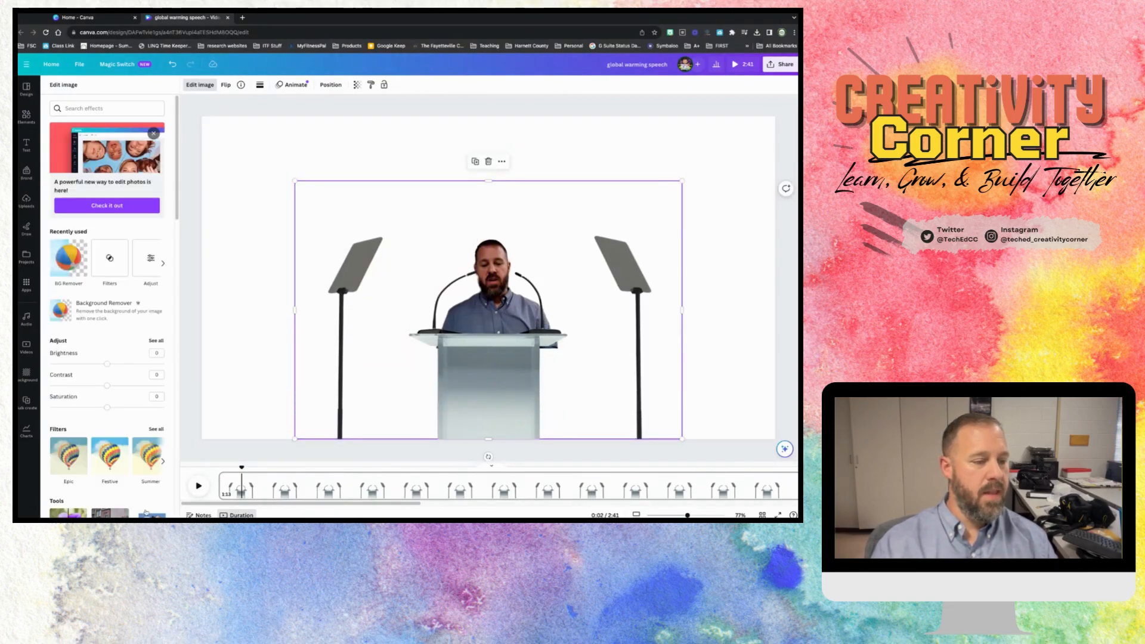
- Add the recently used capitol building photo and set it as the page background
click(26, 117)
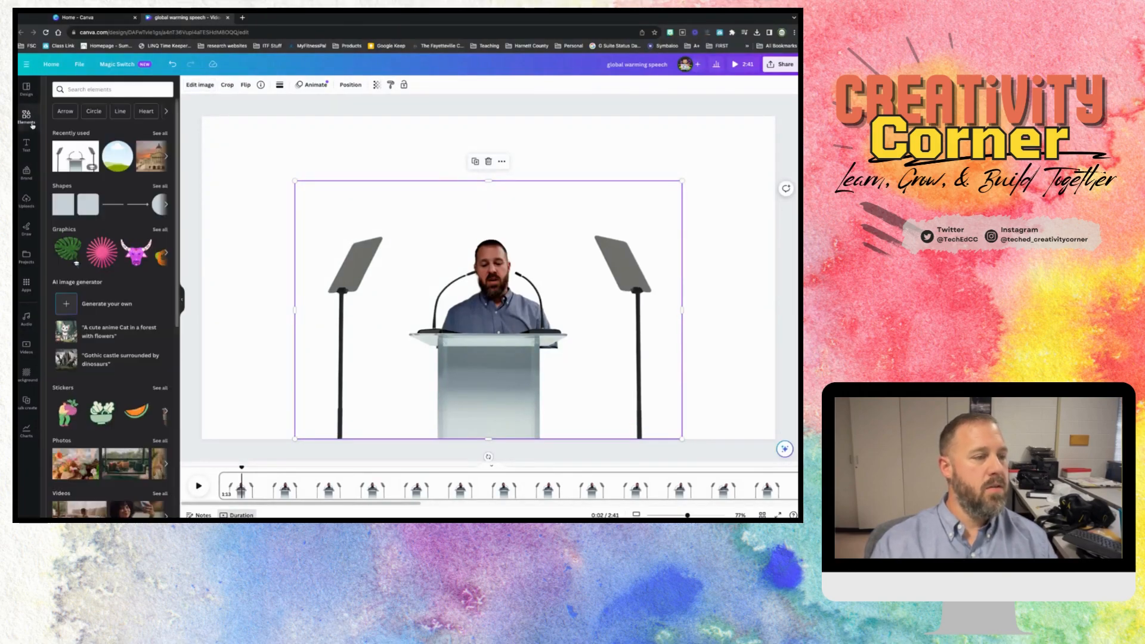
click(151, 159)
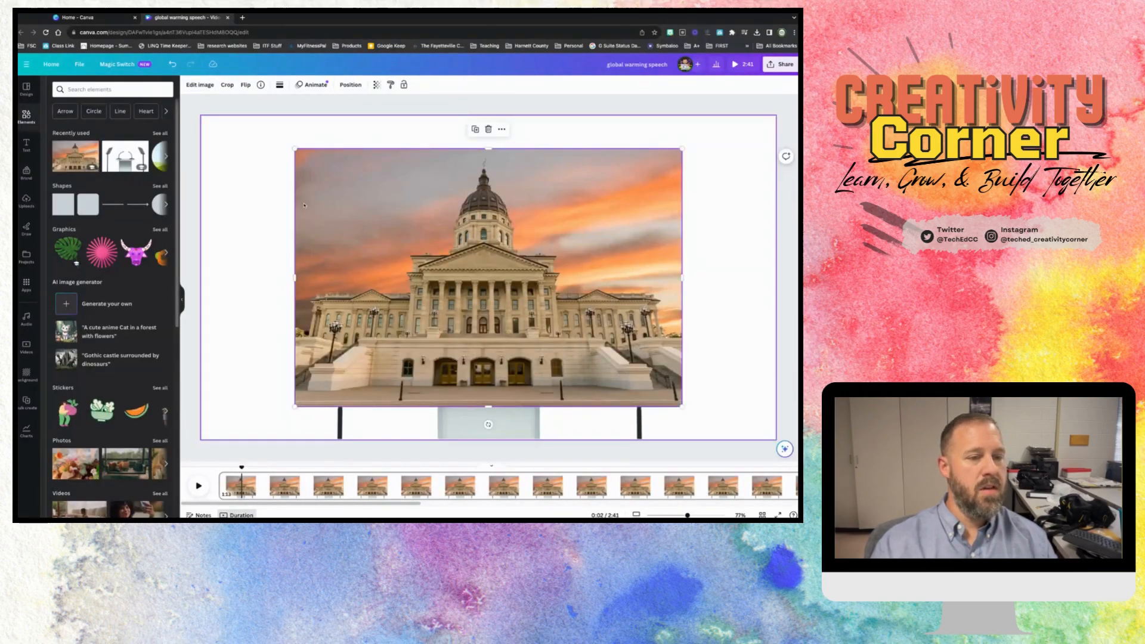
right_click(419, 263)
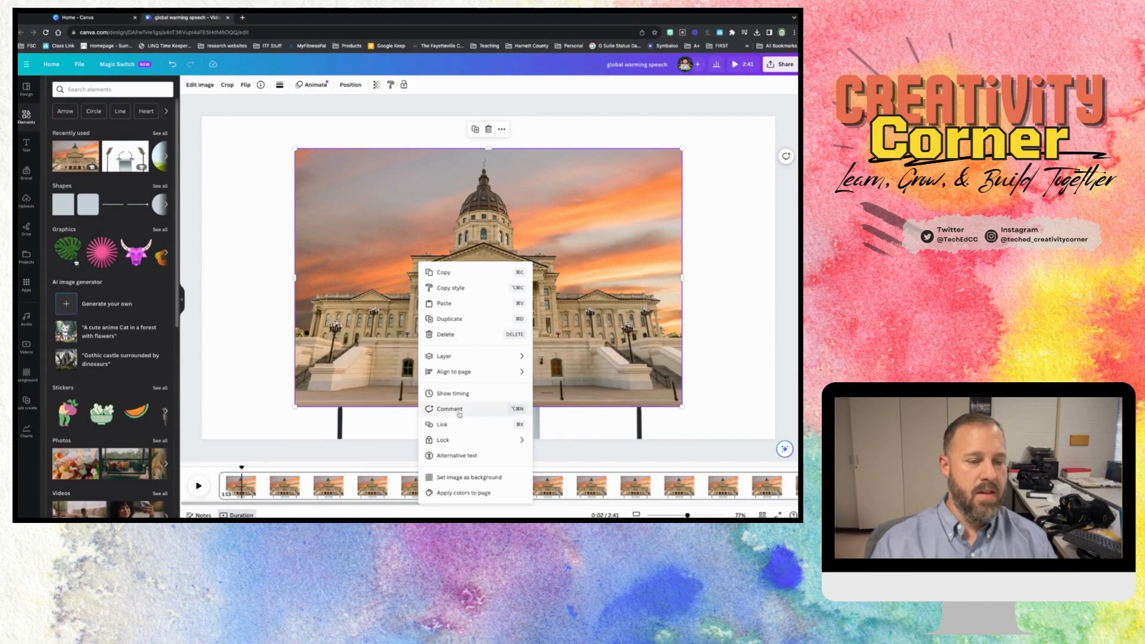
click(453, 478)
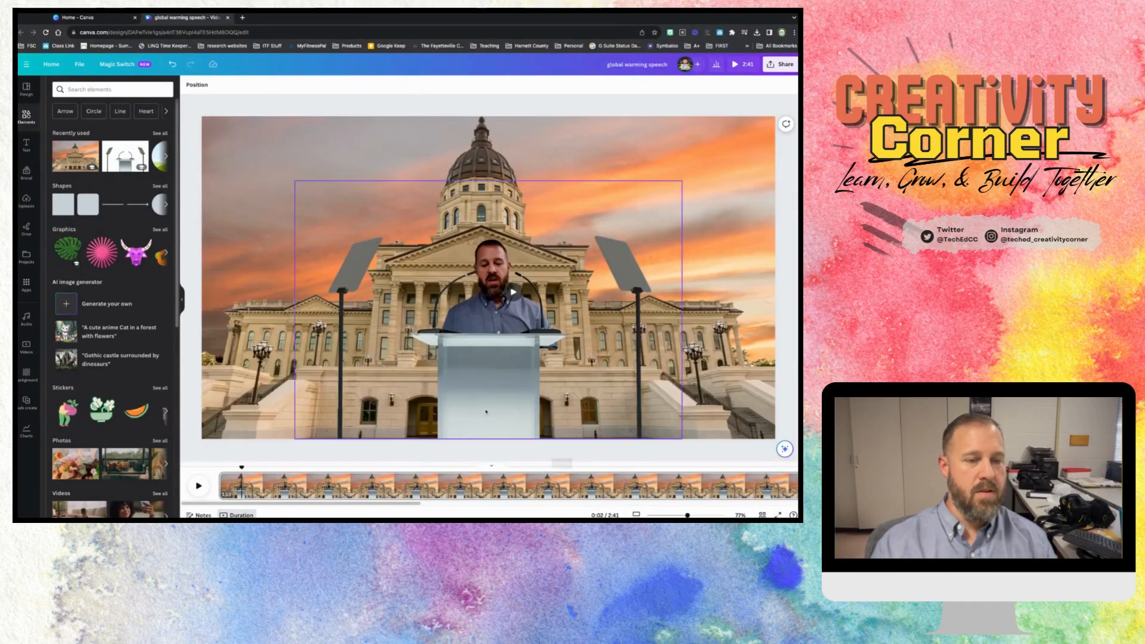
- Select the speaker video's layer, fit the video slightly smaller and higher behind the podium, and preview the playback
click(498, 318)
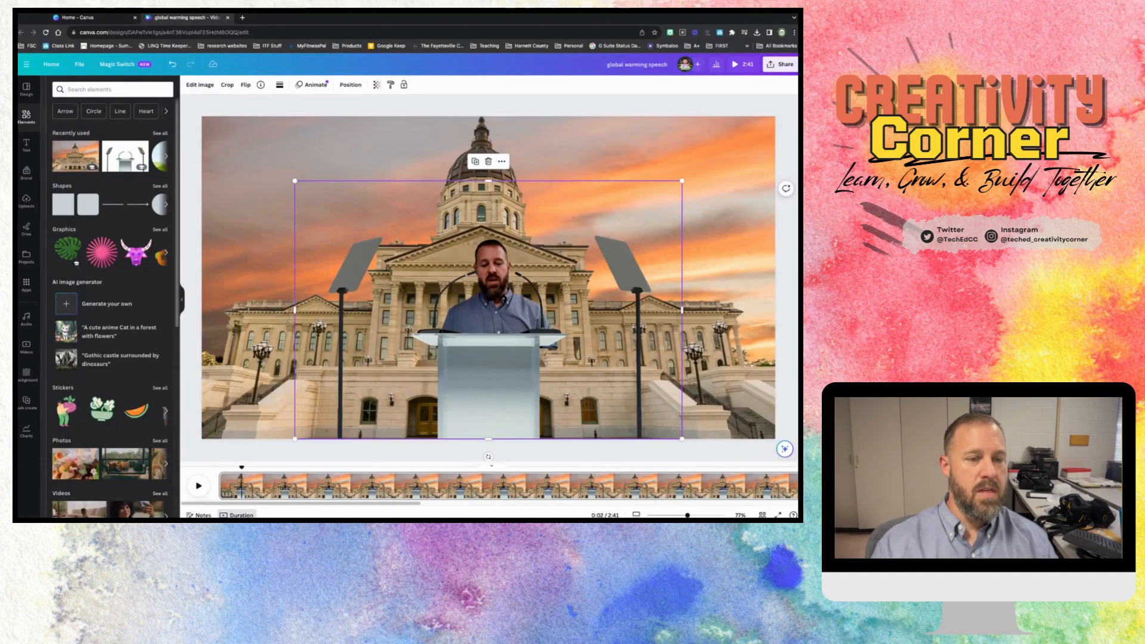
click(502, 161)
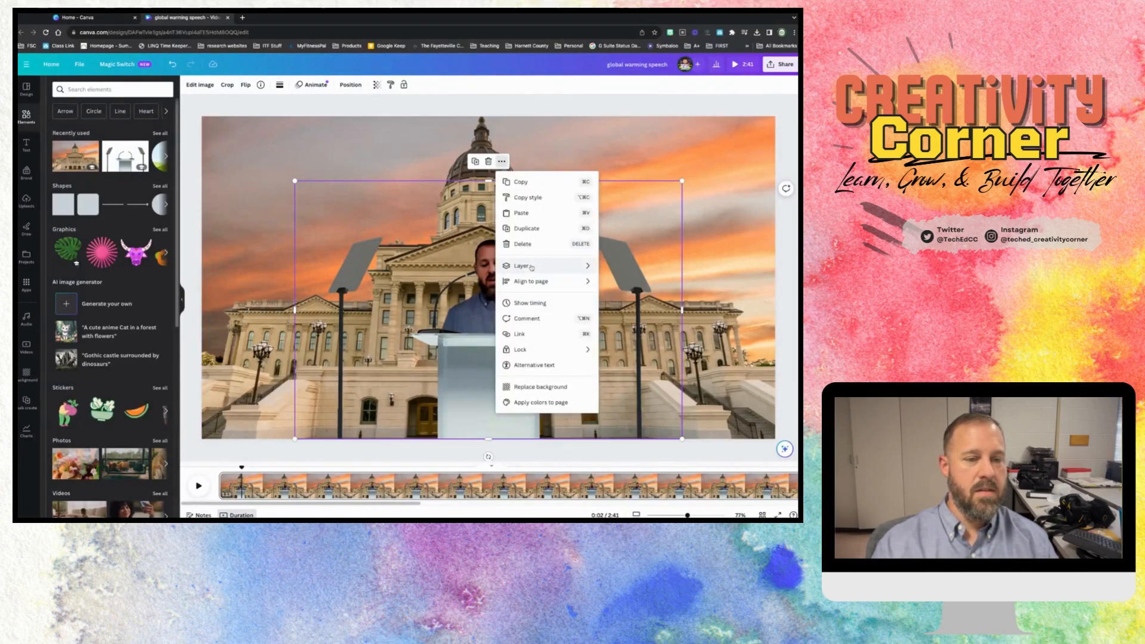
mouse_move(560, 268)
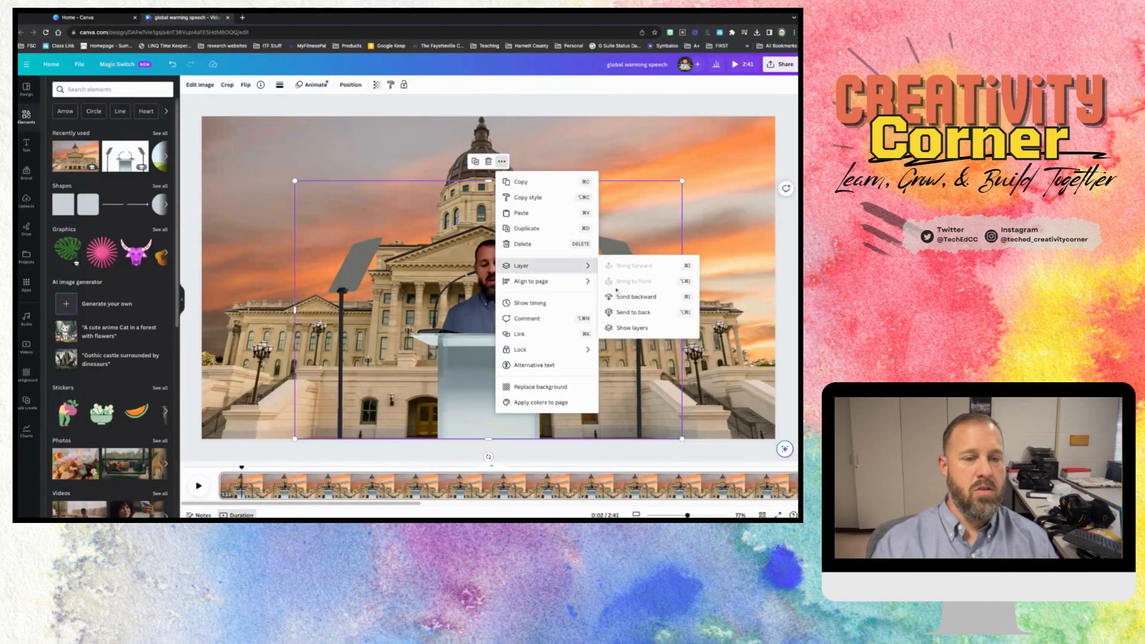
click(651, 325)
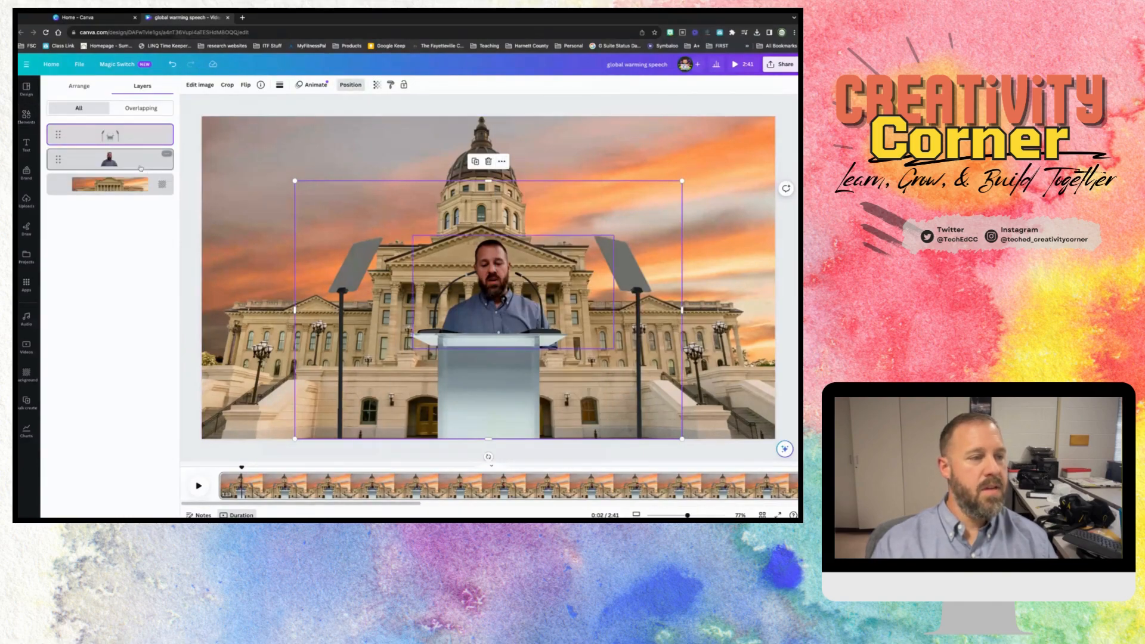
click(109, 159)
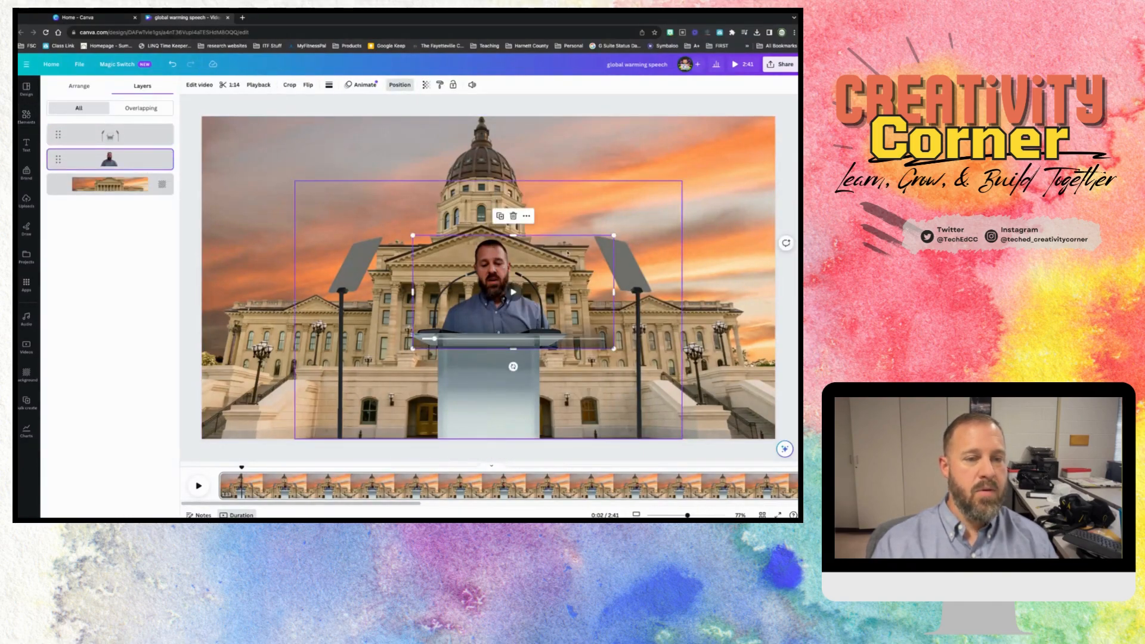
drag(484, 262, 480, 247)
drag(610, 221, 610, 220)
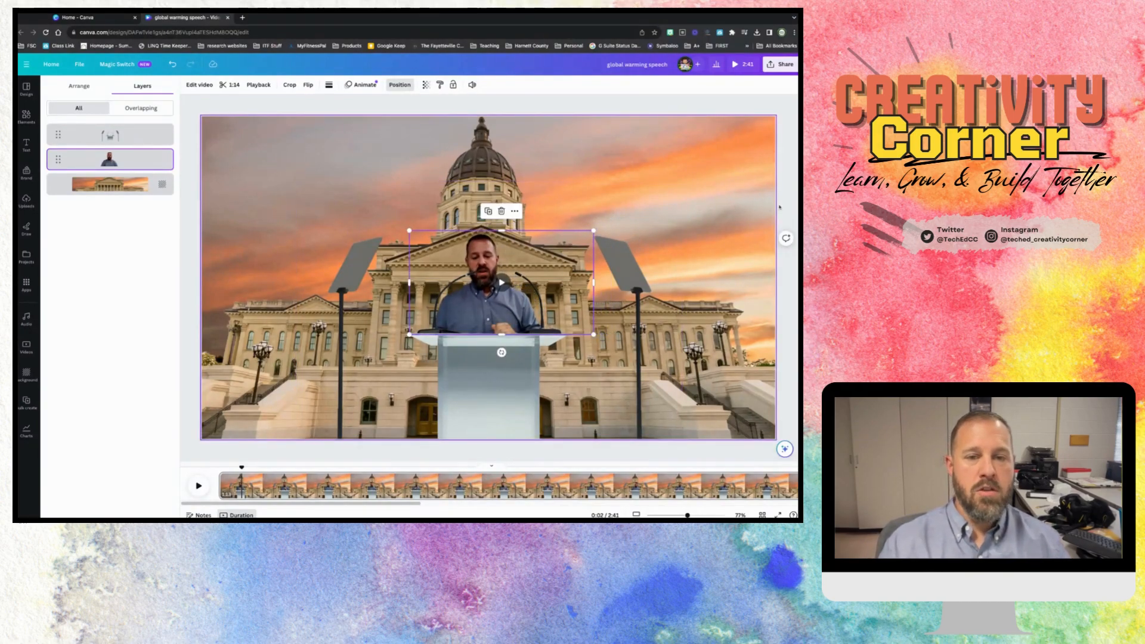
click(400, 86)
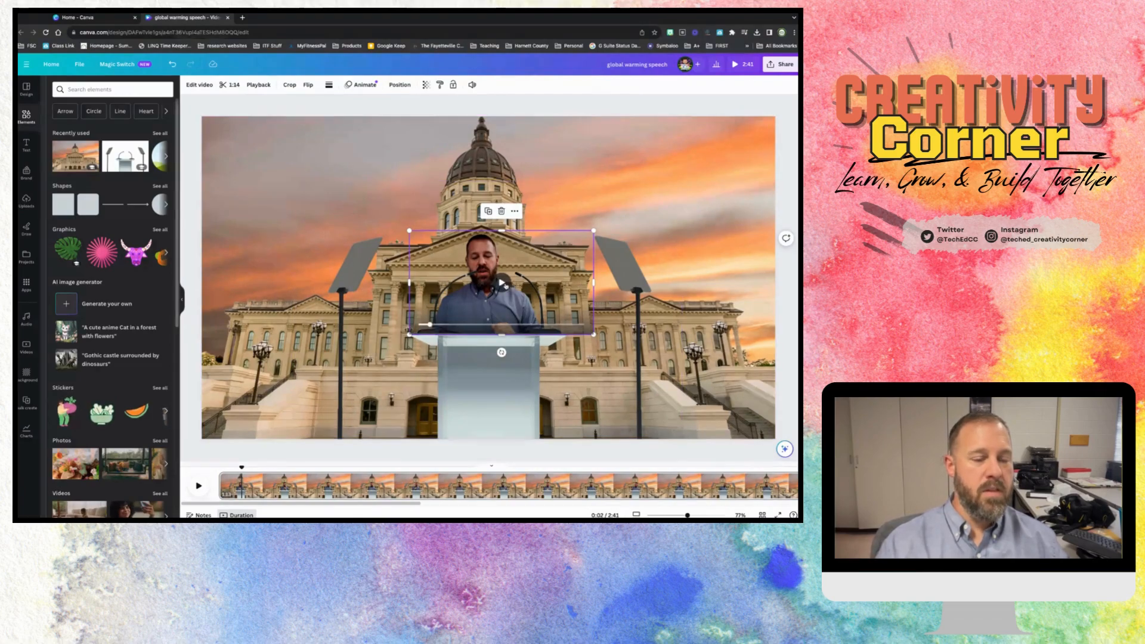
click(200, 487)
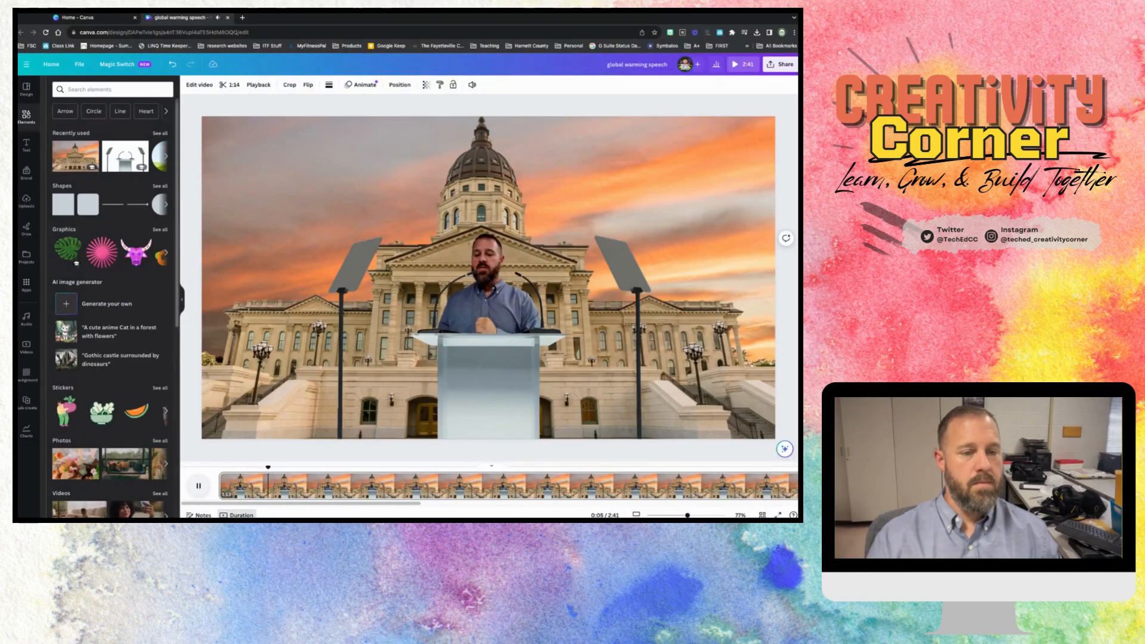
key(space)
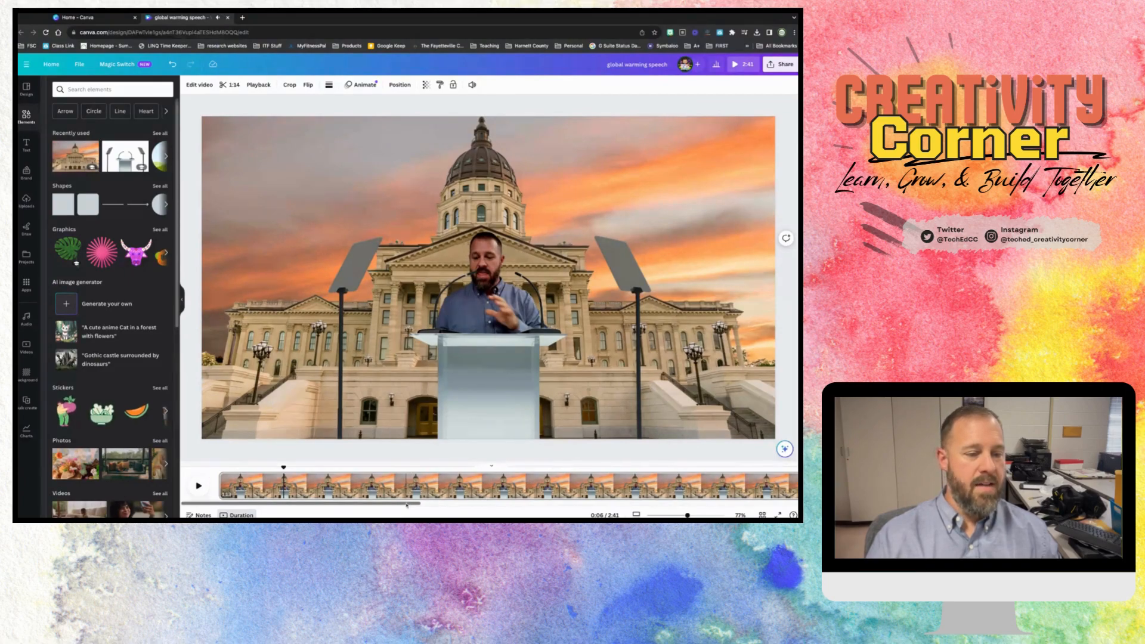
- Set the transition between the first and second pages to None
drag(407, 505, 552, 505)
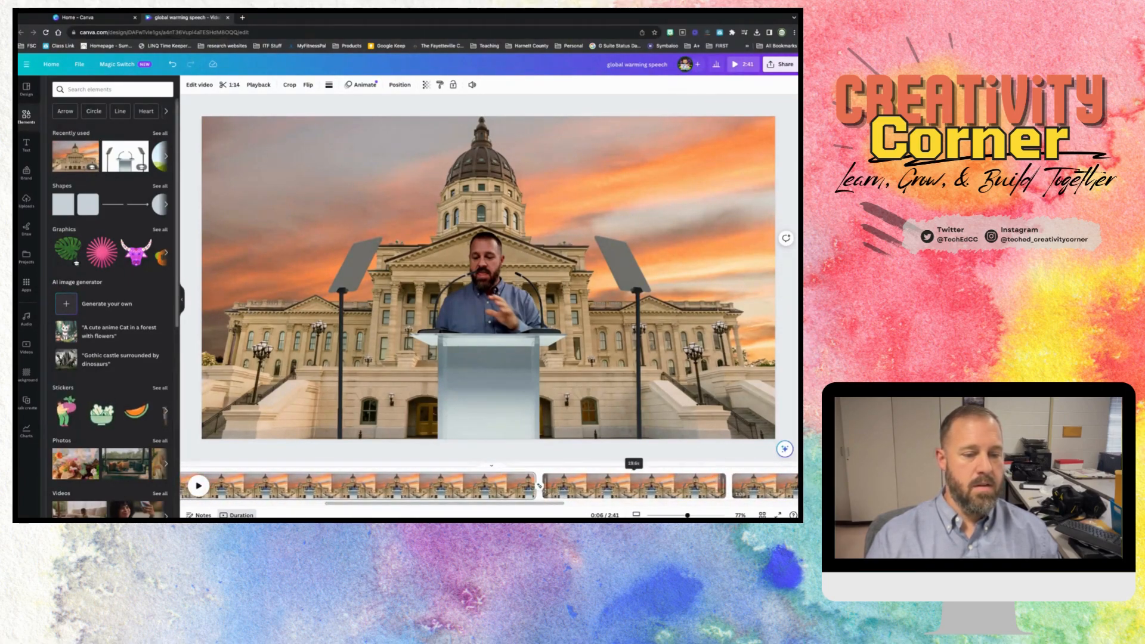
click(539, 487)
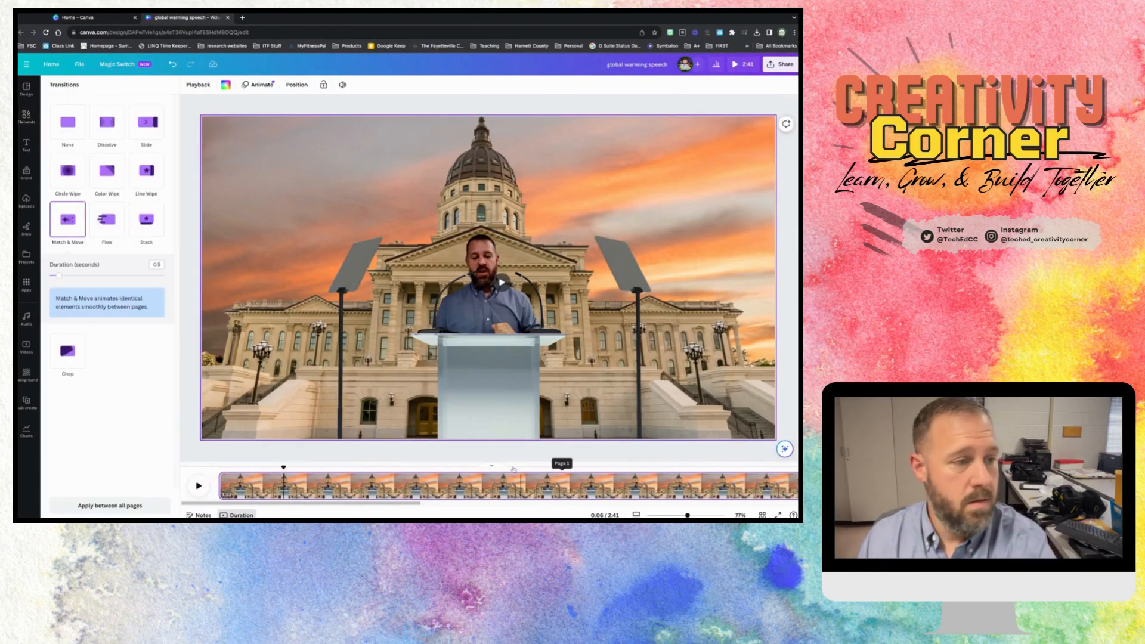
click(67, 122)
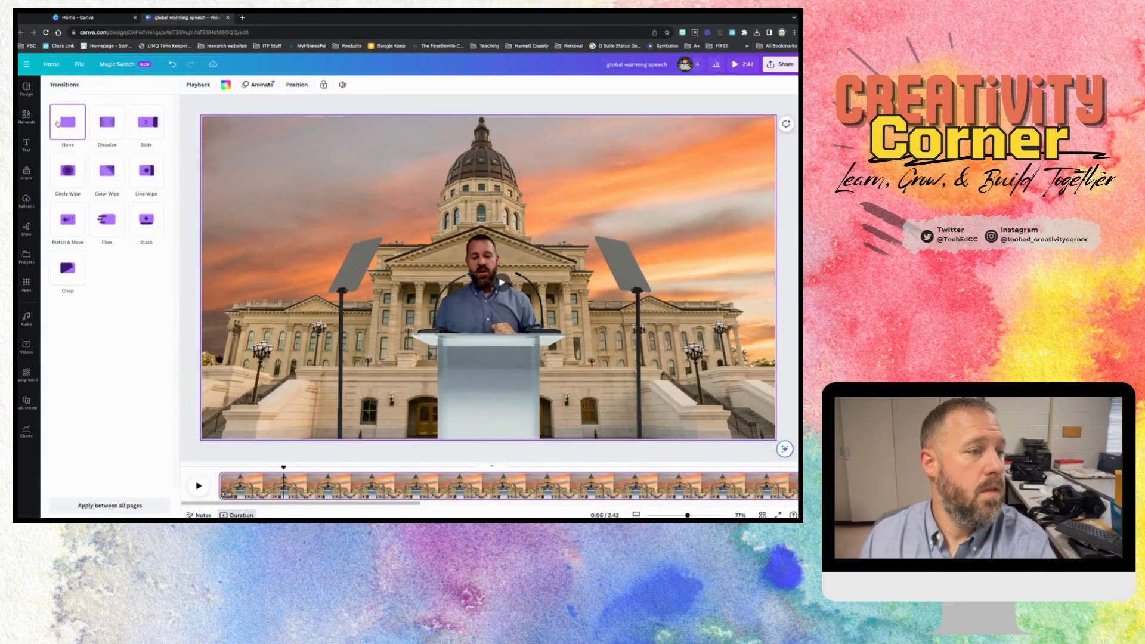
- Preview the playback from near the end of the first page into the second page
click(267, 113)
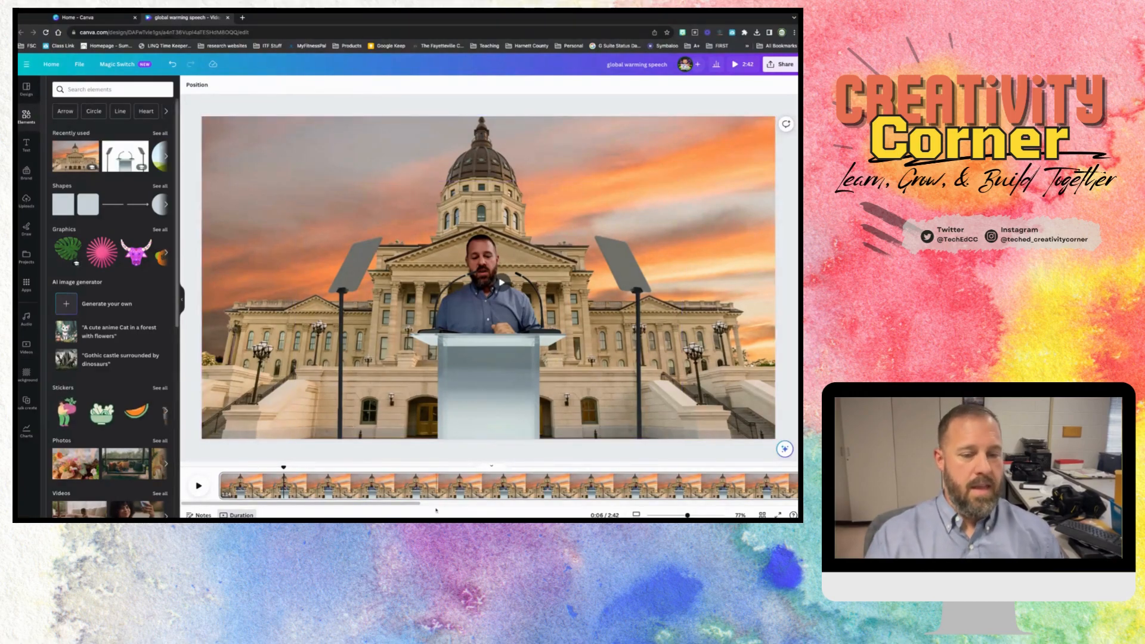
scroll(412, 507, right, 1)
drag(413, 507, 475, 507)
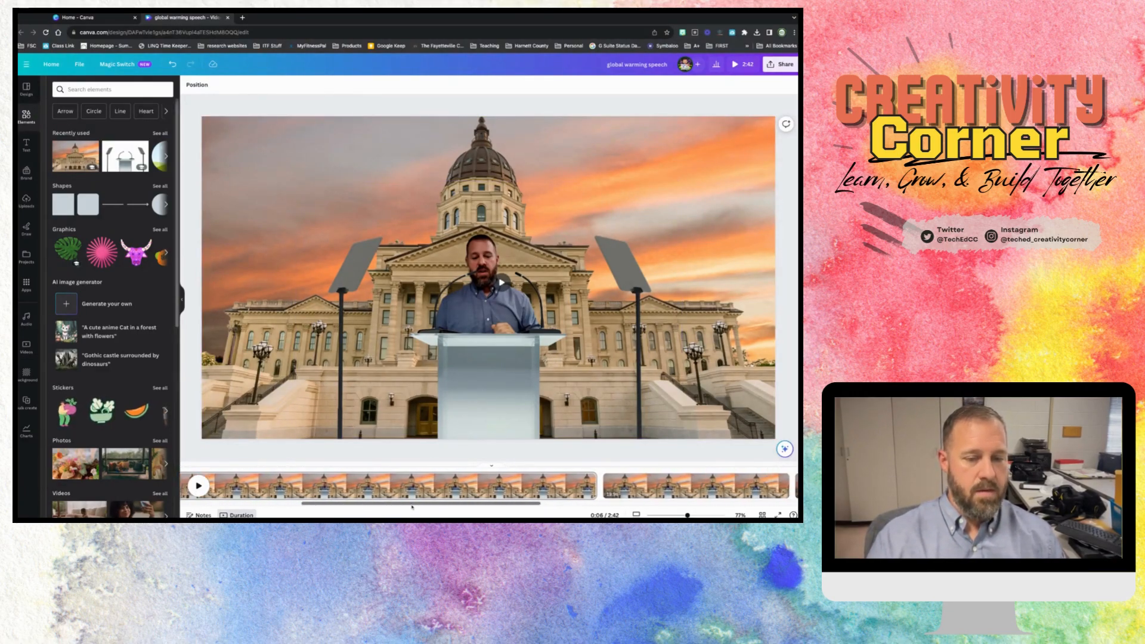
click(581, 483)
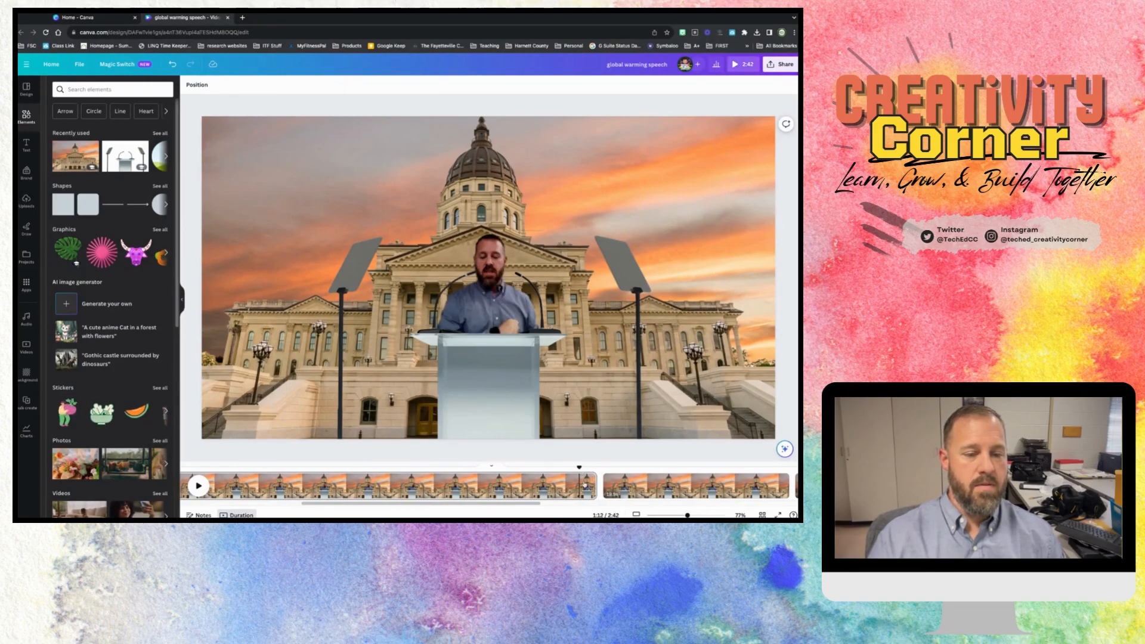
click(199, 486)
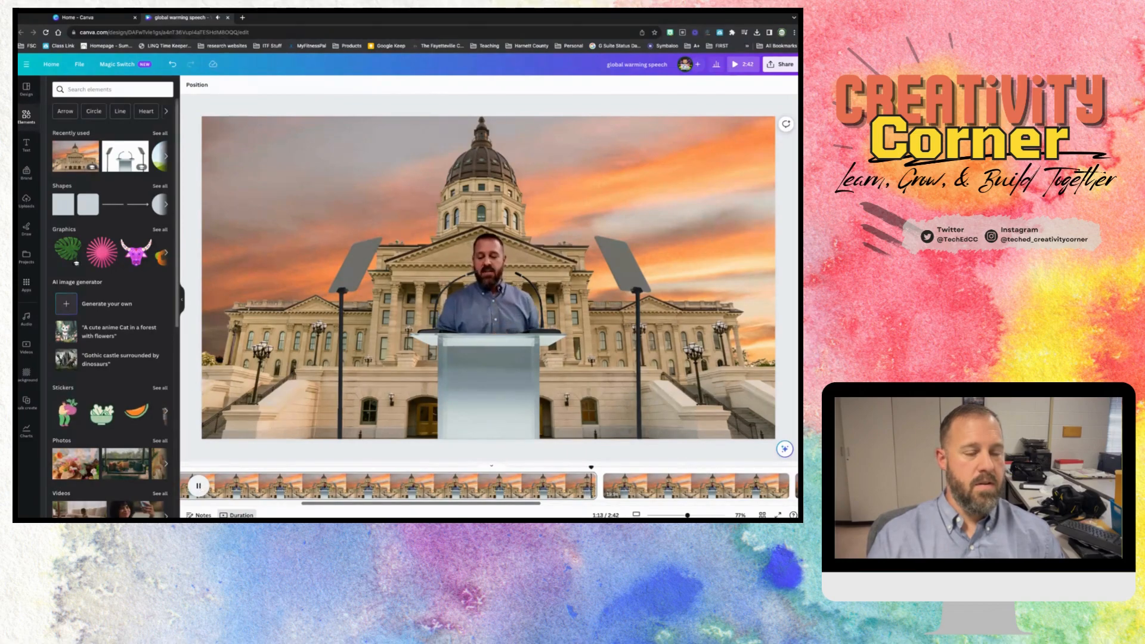
click(199, 485)
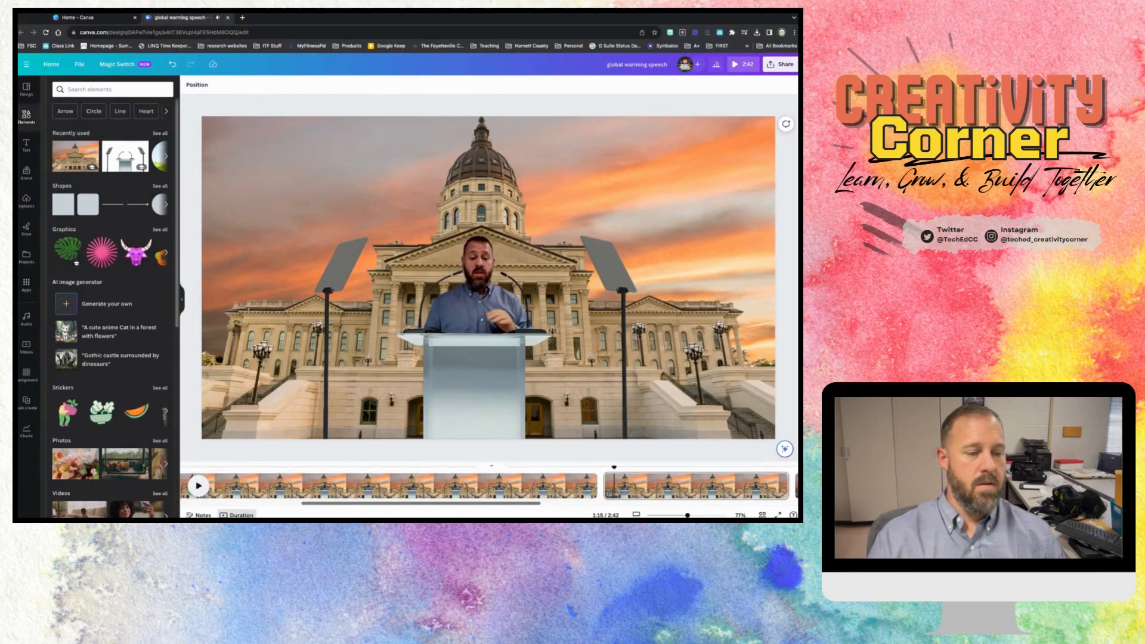
- Replace the first page's podium with a copy of the second page's podium in the same position
click(650, 485)
click(584, 379)
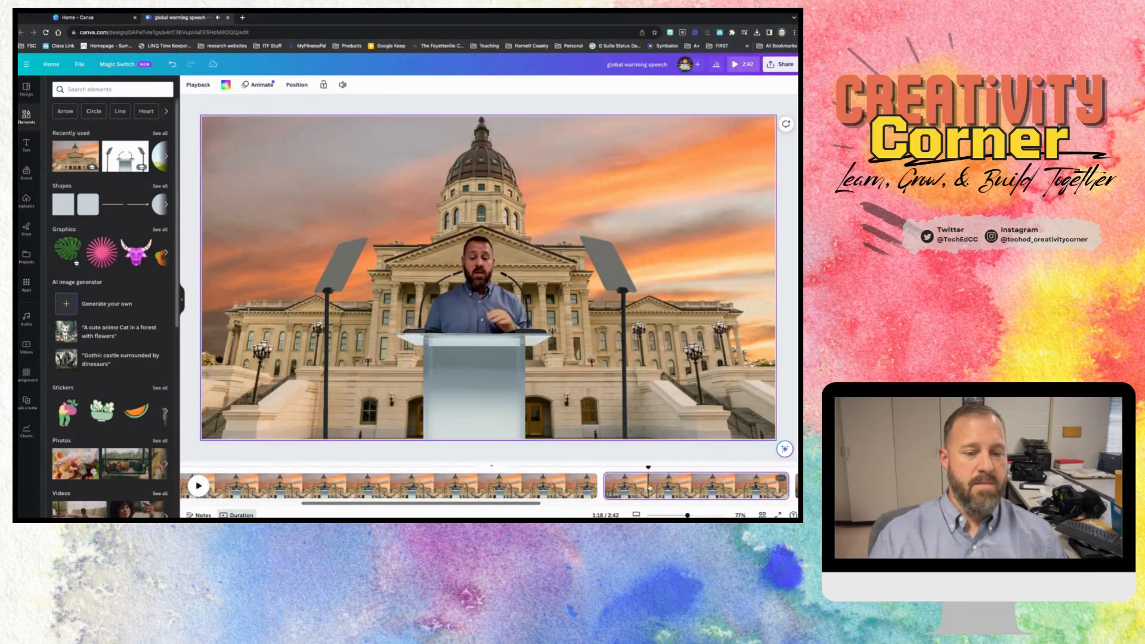
click(512, 393)
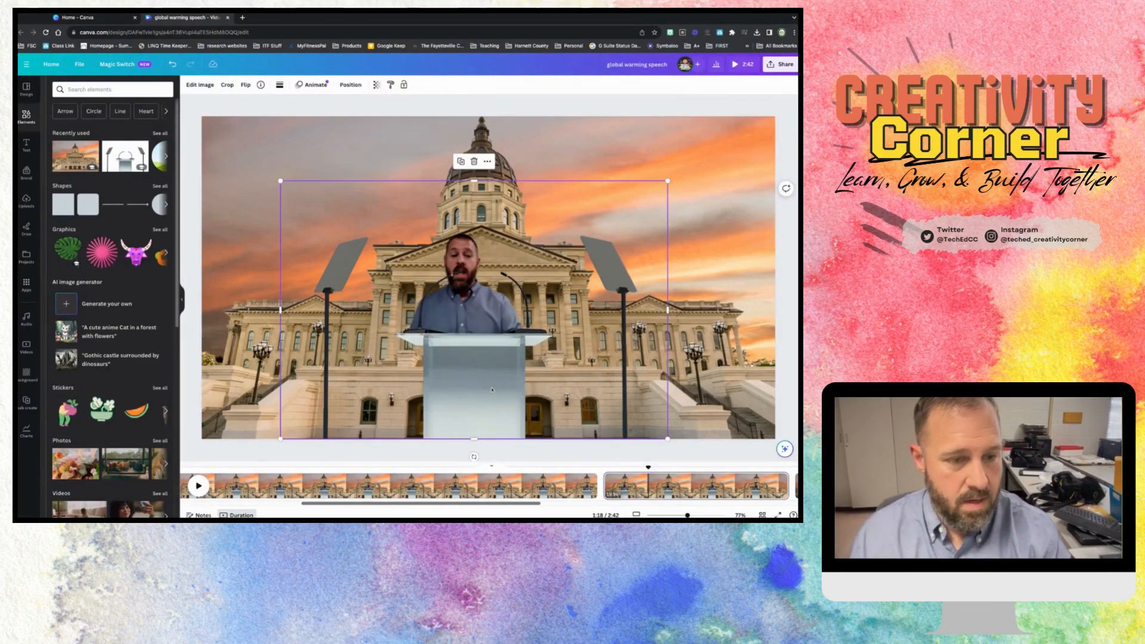
click(457, 488)
click(511, 391)
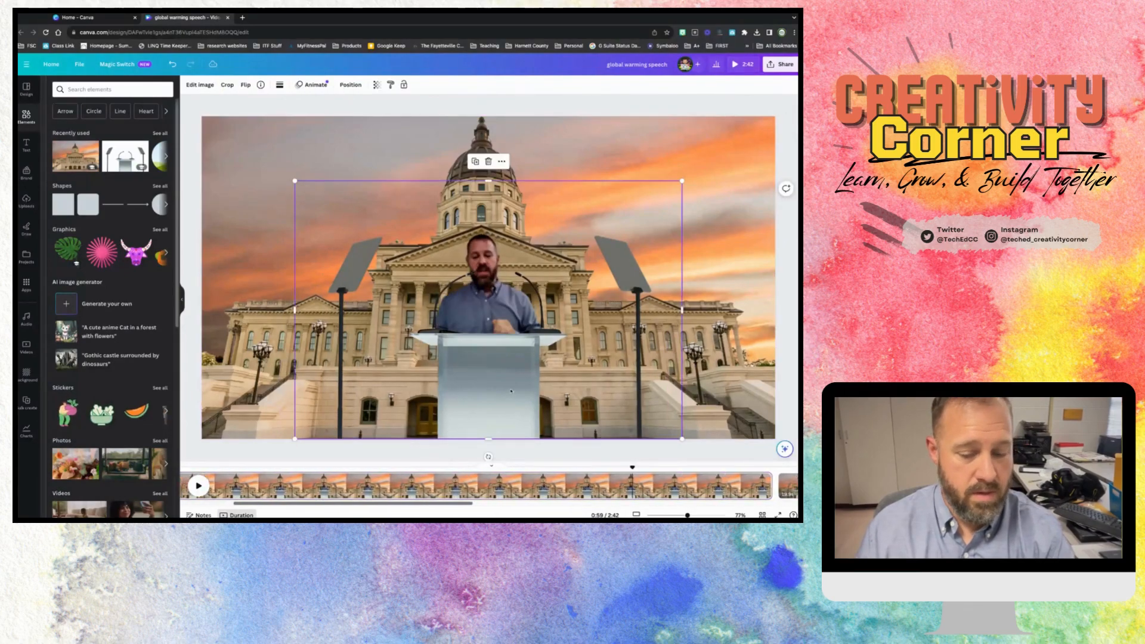
key(Delete)
key(super+v)
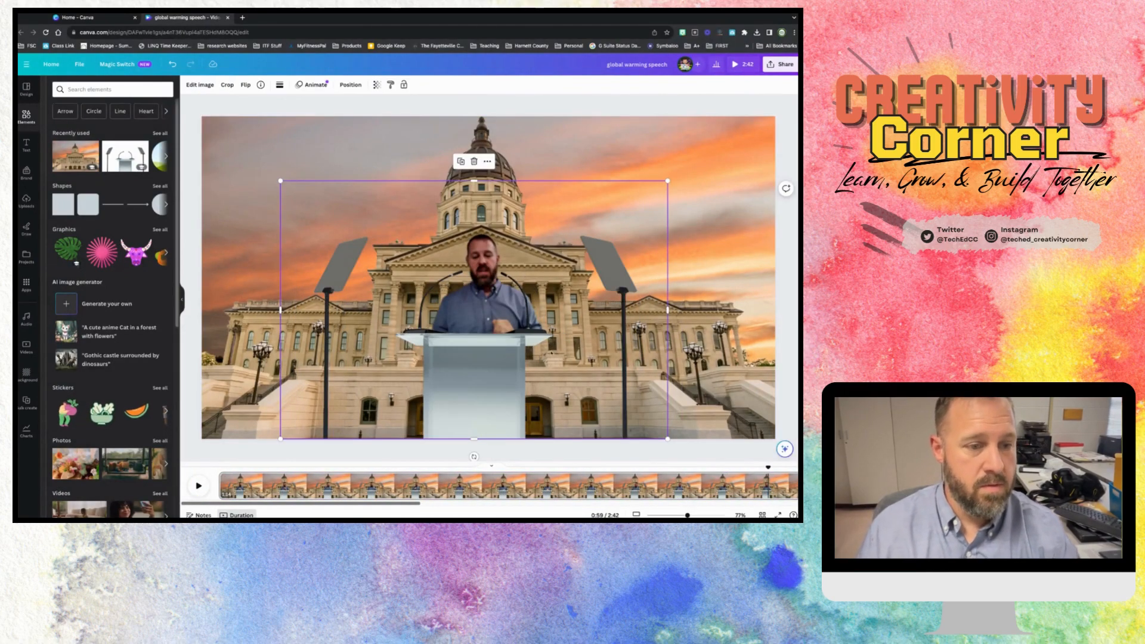
- Show the first page's layers, then make the speaker video slightly smaller and shift it to line up behind the podium
click(488, 162)
mouse_move(501, 271)
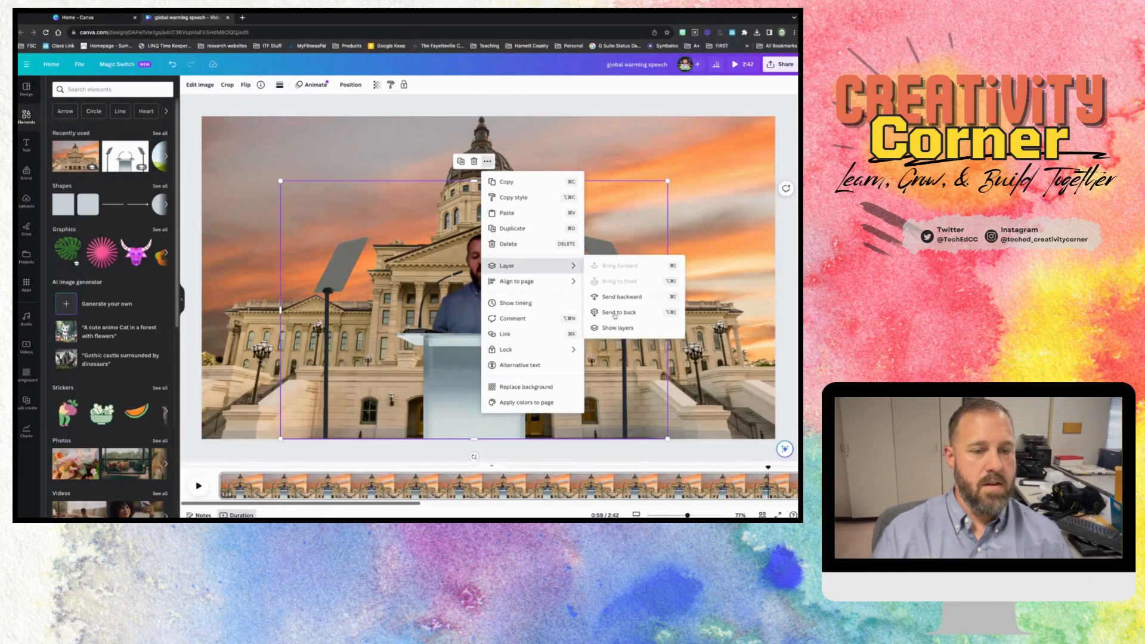
click(614, 328)
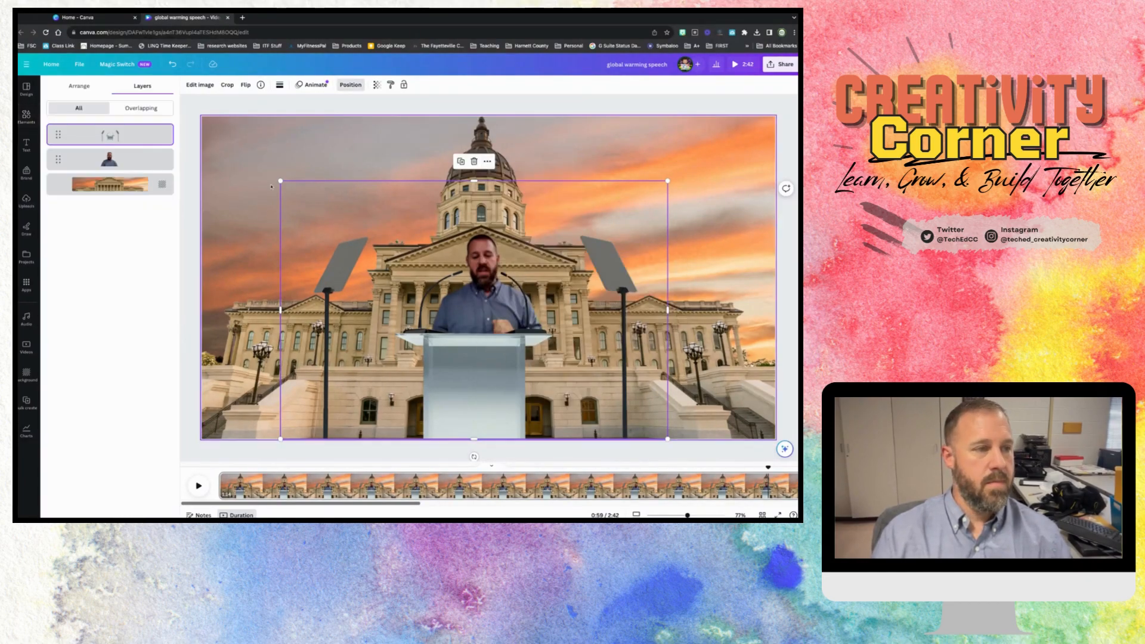
click(440, 295)
drag(486, 314, 473, 314)
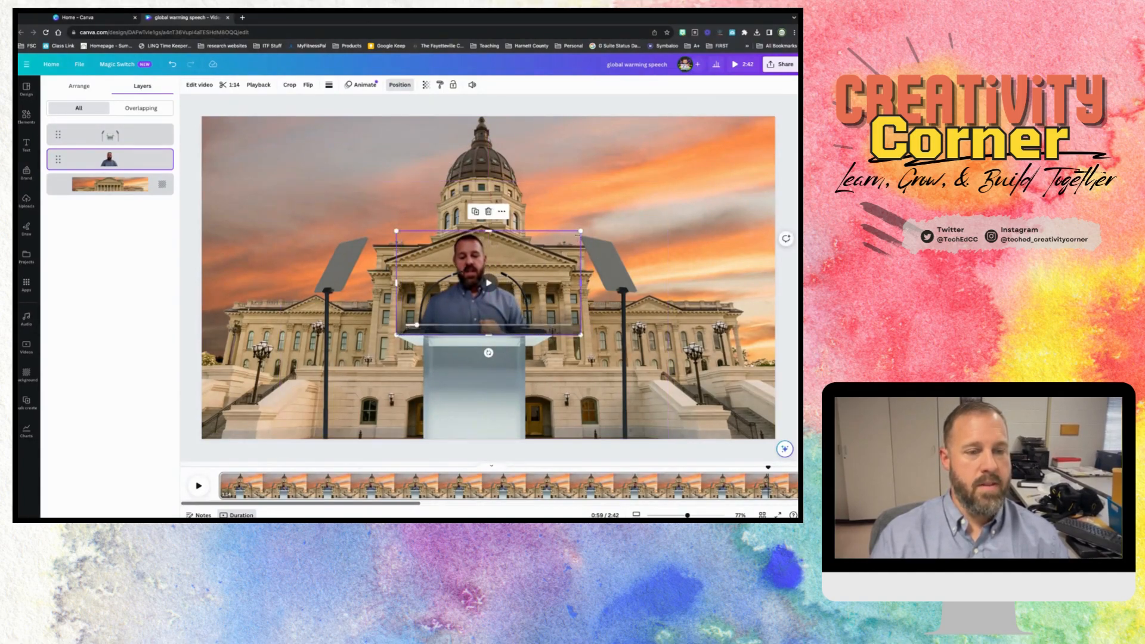
drag(580, 231, 575, 235)
drag(468, 305, 474, 303)
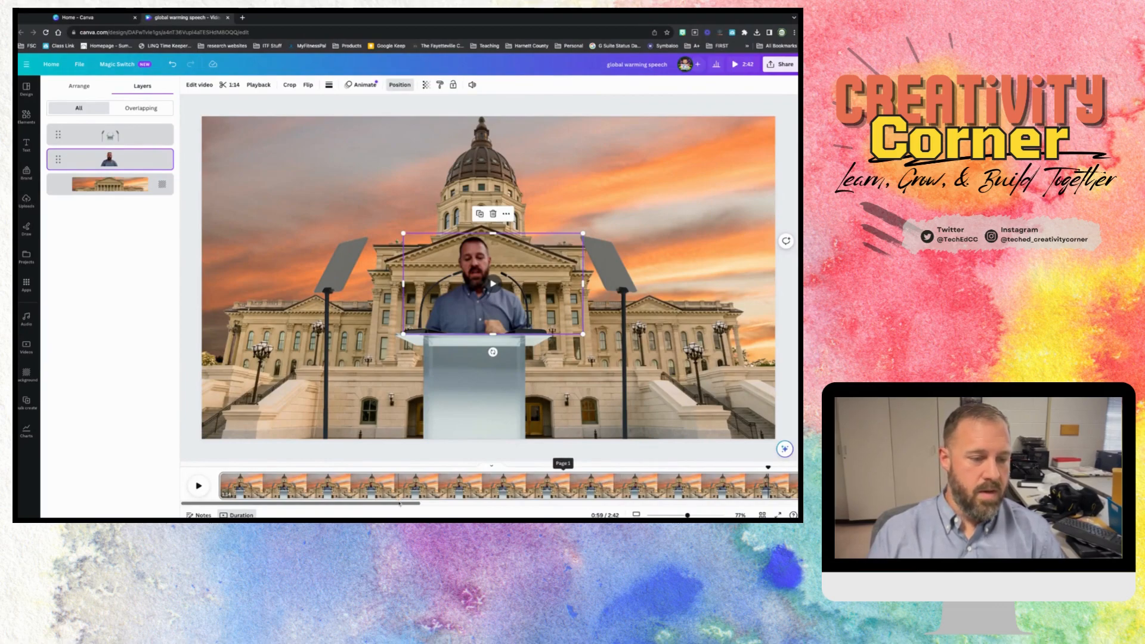
- Preview the playback from near the end of the first page through the following pages
drag(399, 504, 510, 504)
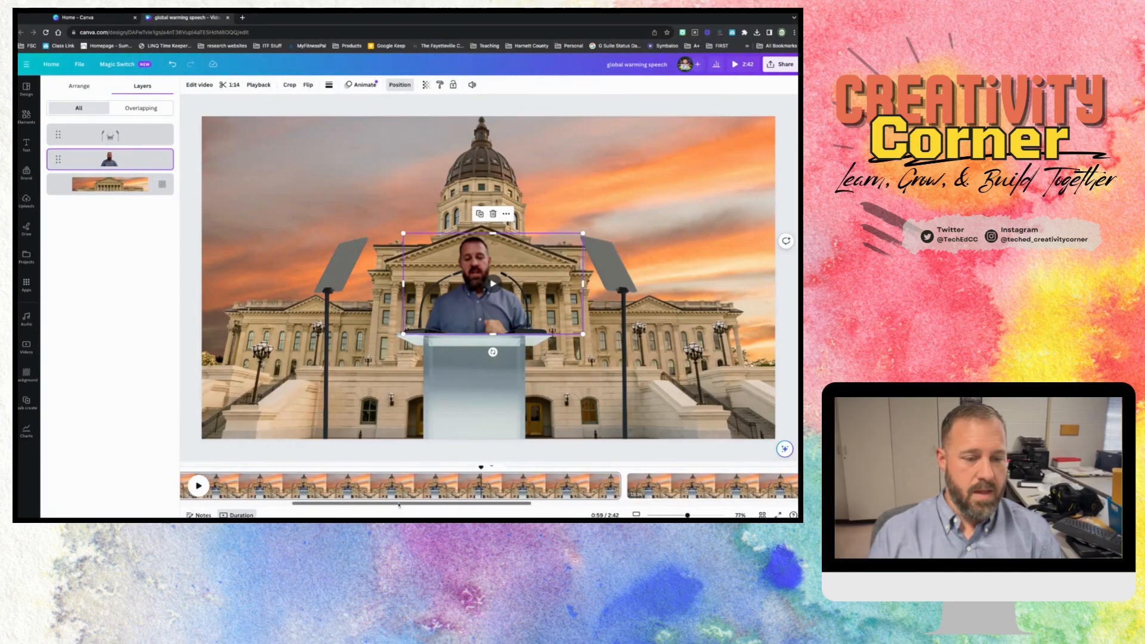
click(597, 473)
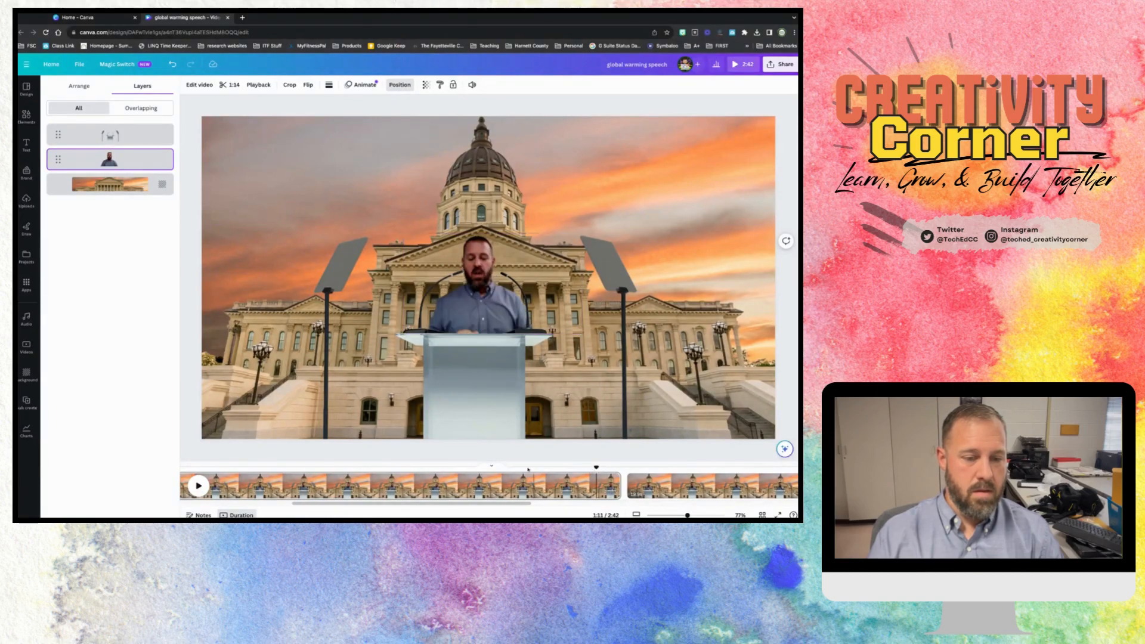
click(199, 485)
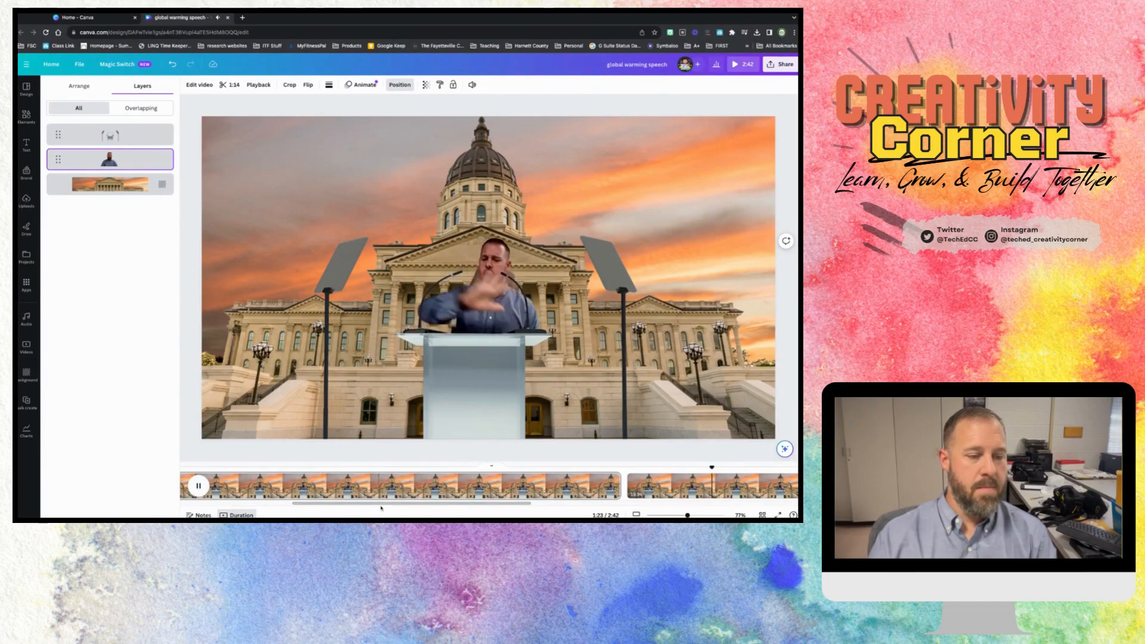
scroll(358, 495, right, 5)
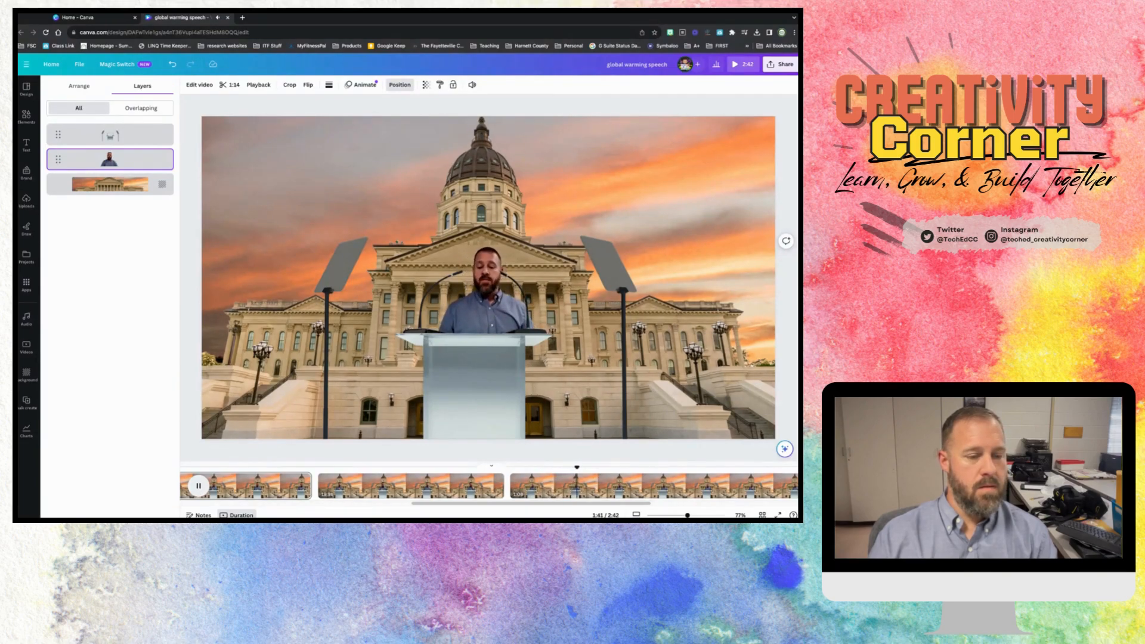
click(514, 319)
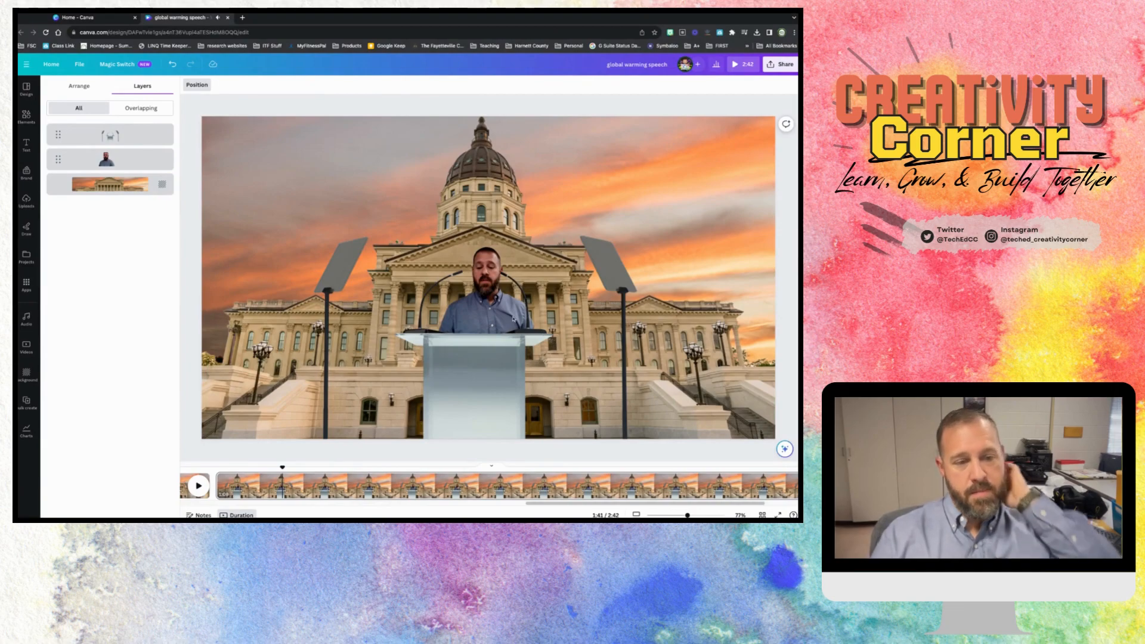
- Select the podium's layer, close the layer list and clear the selection
click(142, 133)
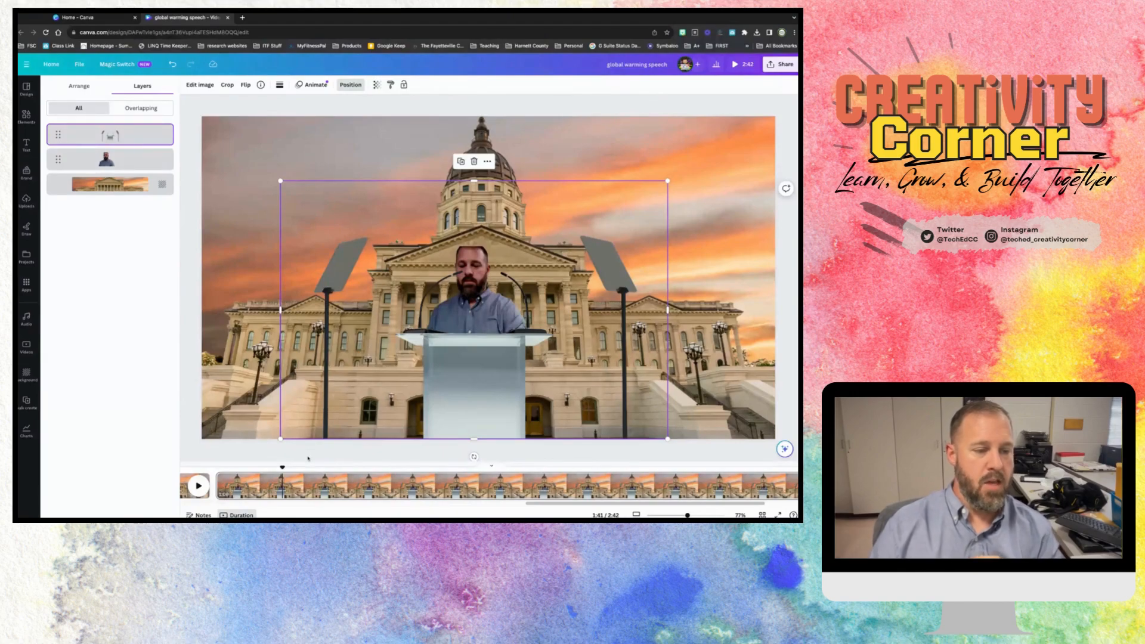
key(Escape)
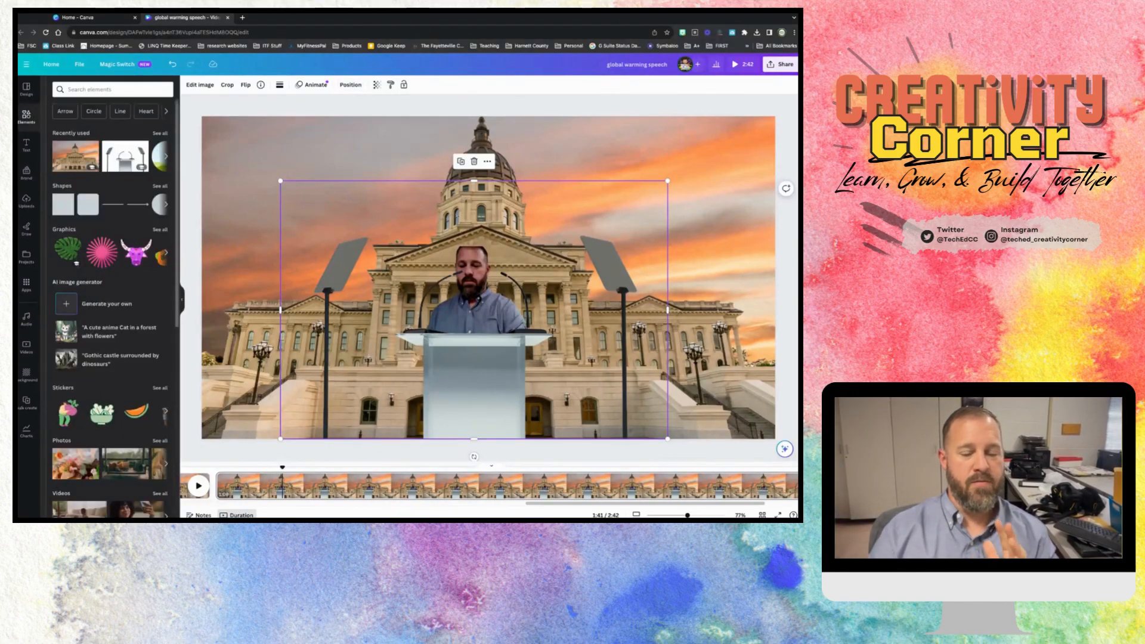
key(Escape)
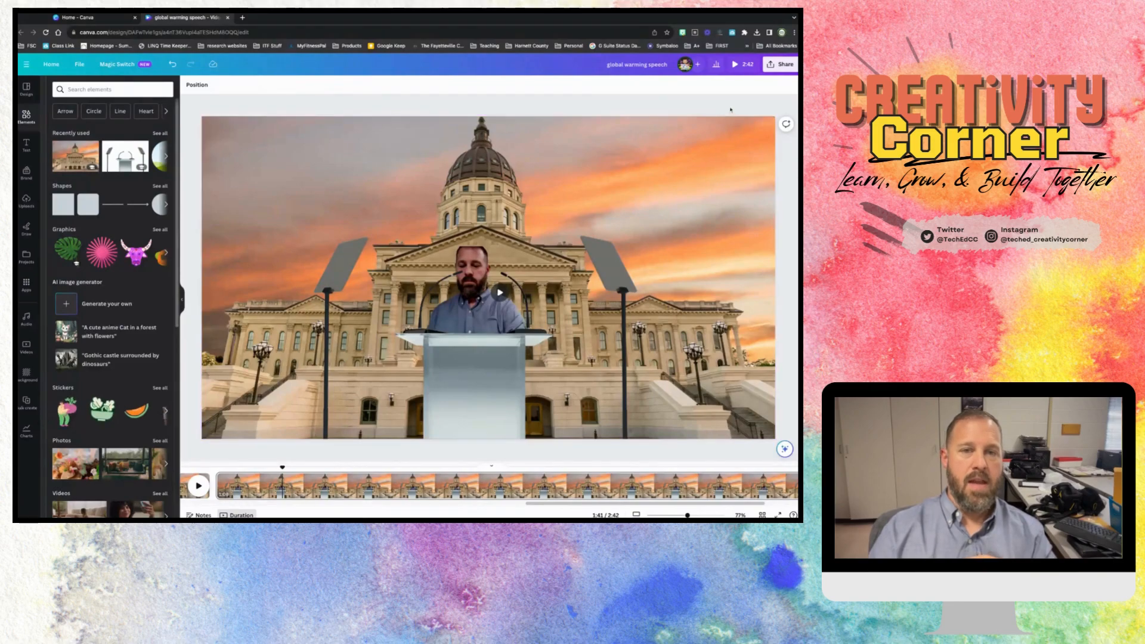
- Look over the design's sharing and download options, close them and return to the start of the timeline
click(779, 65)
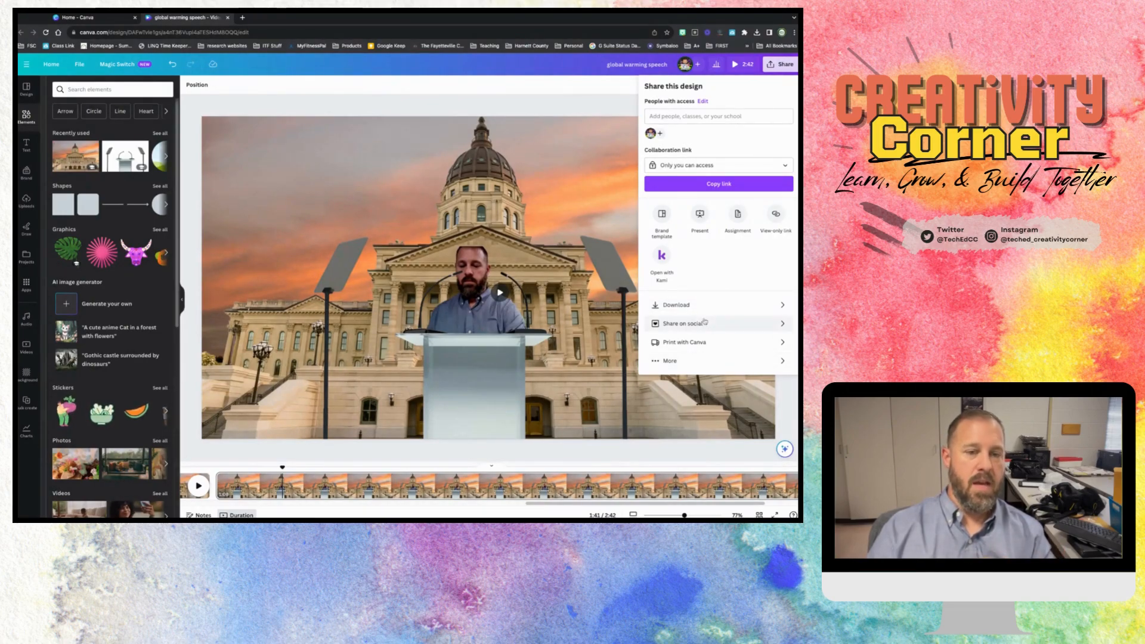
click(613, 460)
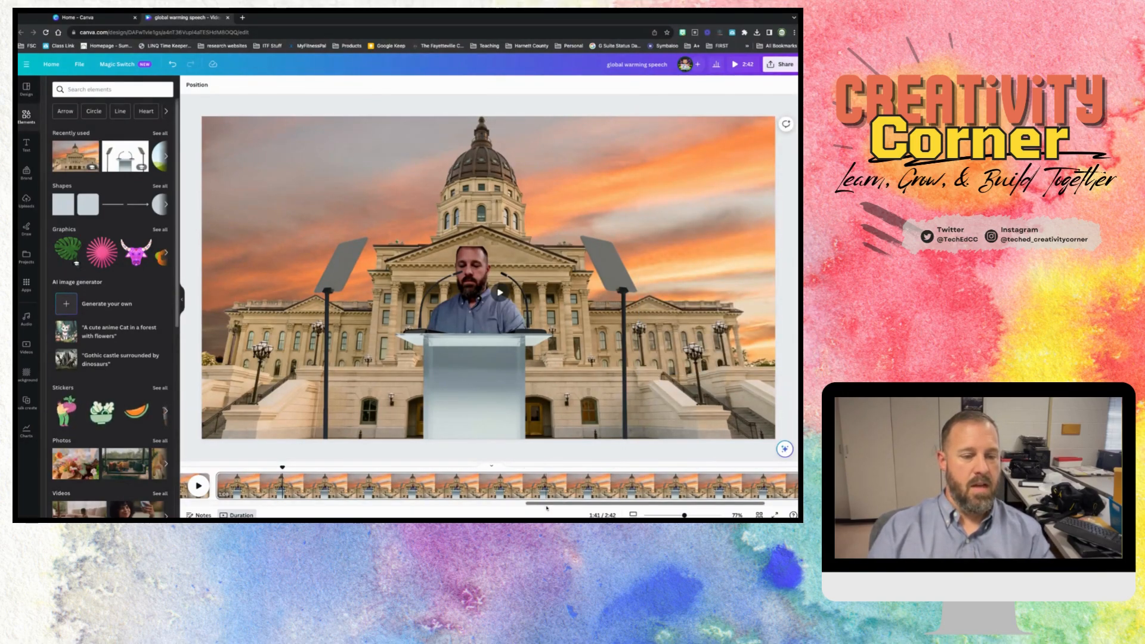
drag(548, 507, 206, 506)
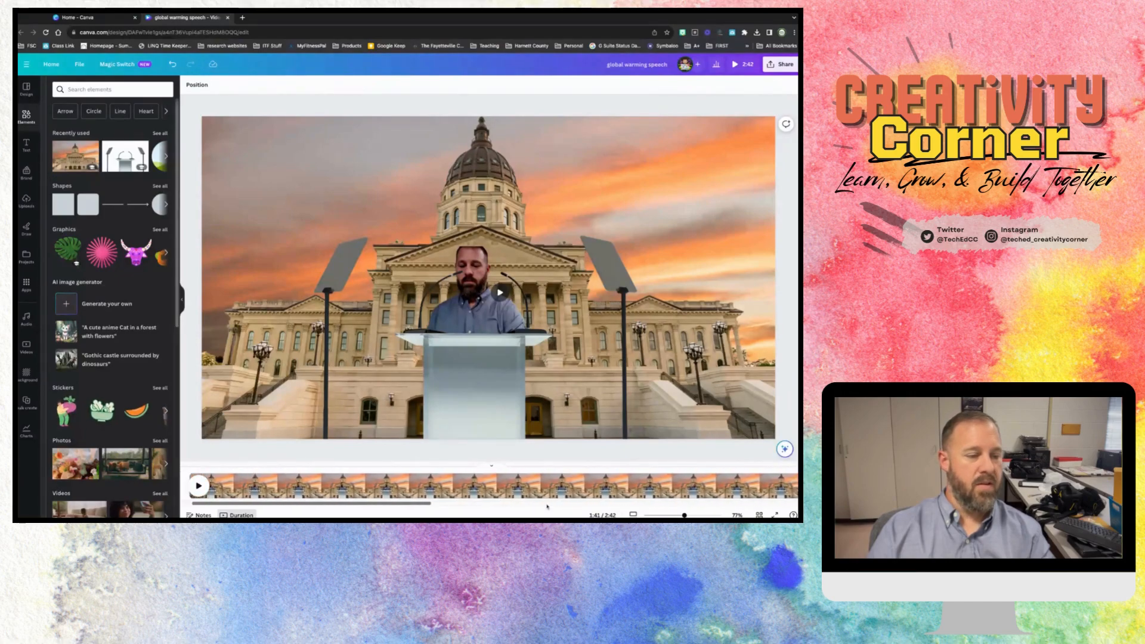